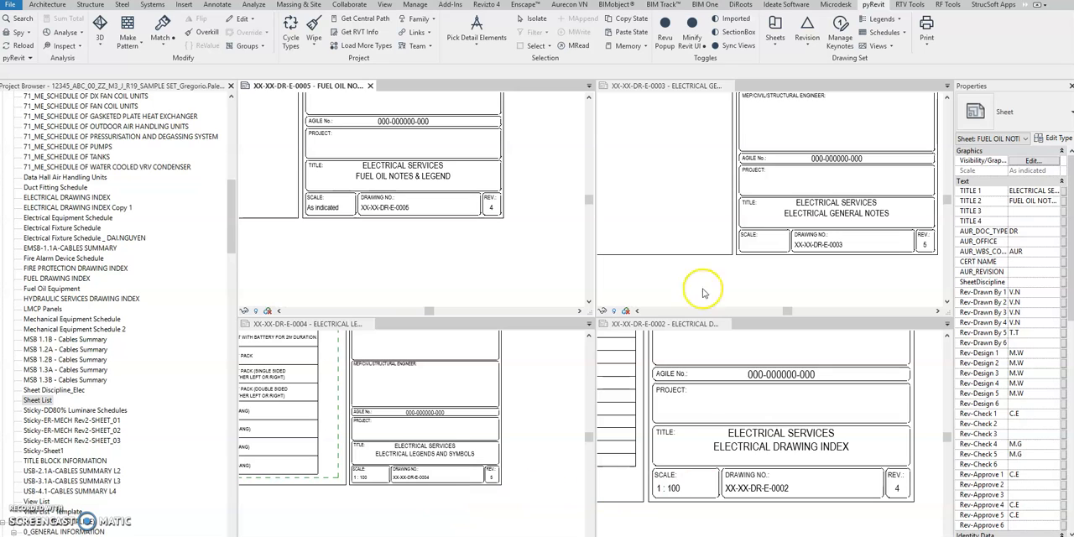
- Start the pyRevit Select TitleBlocks on Sheets tool and choose the All Sheets set
click(675, 279)
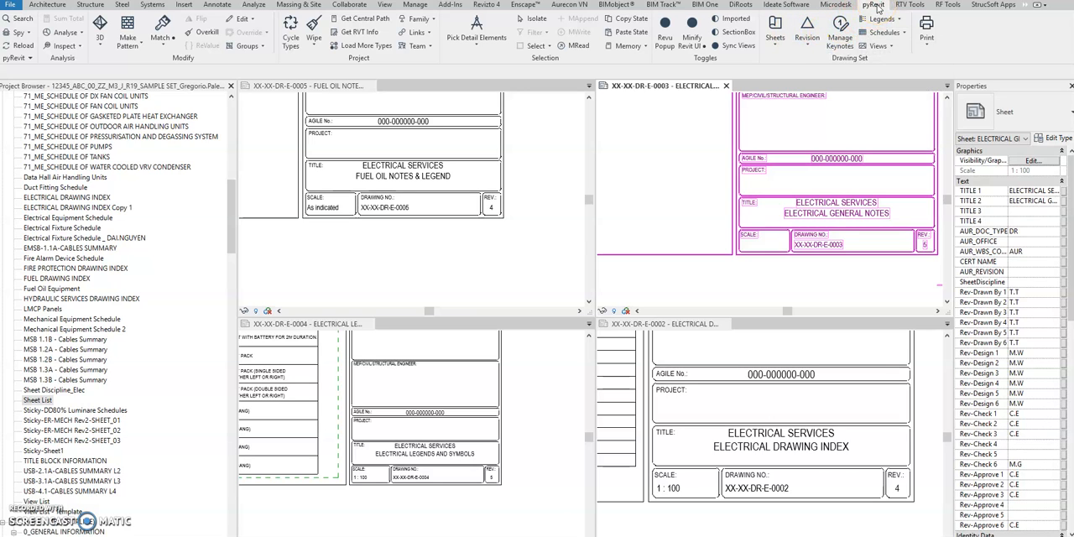
click(775, 40)
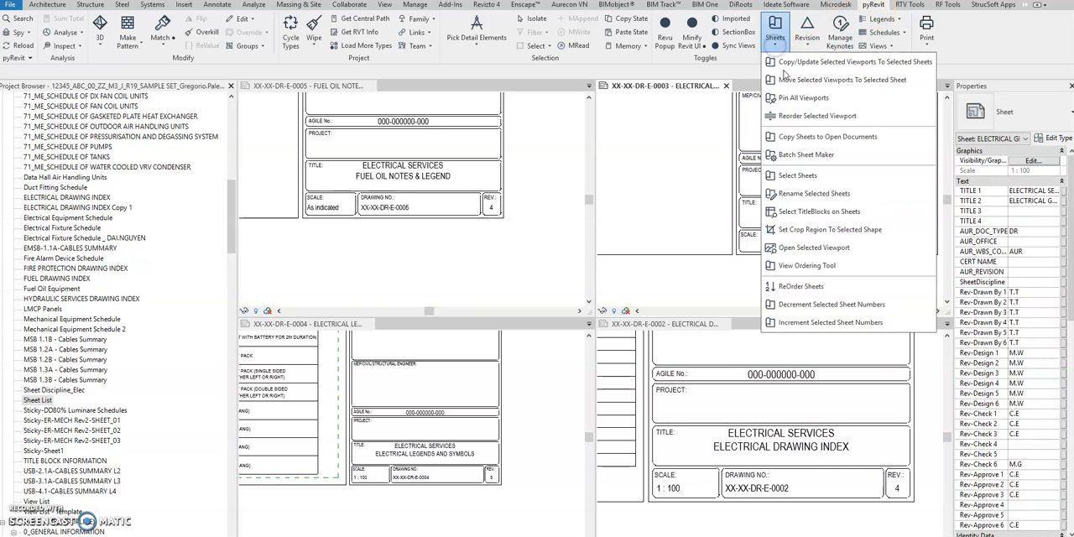
click(807, 215)
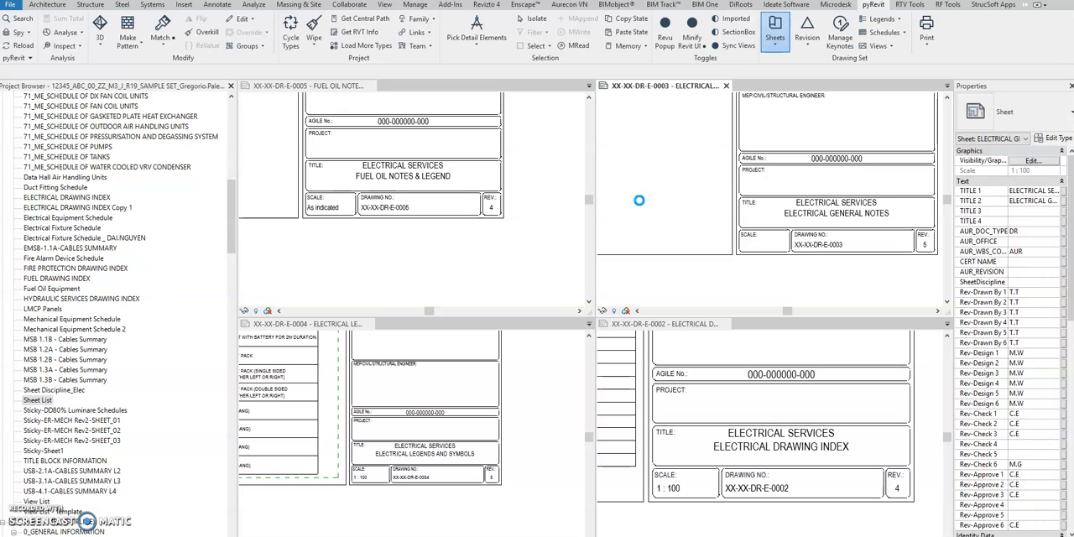
click(321, 205)
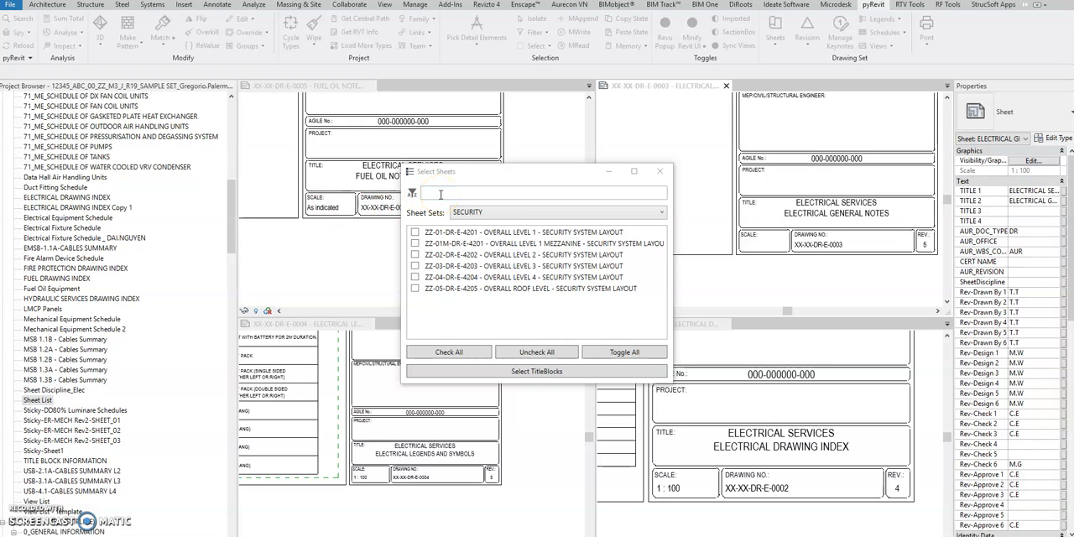
click(467, 212)
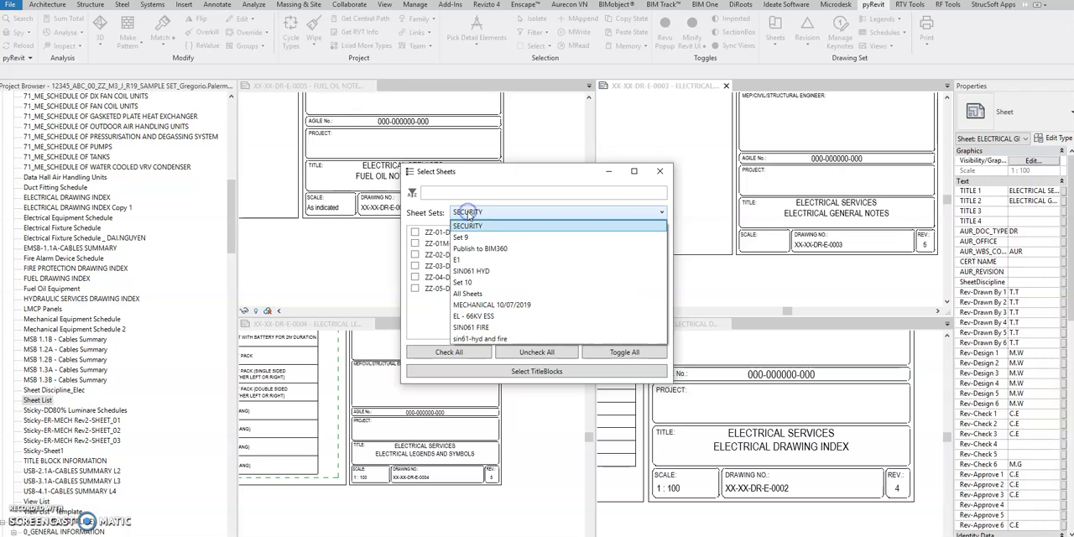
click(470, 294)
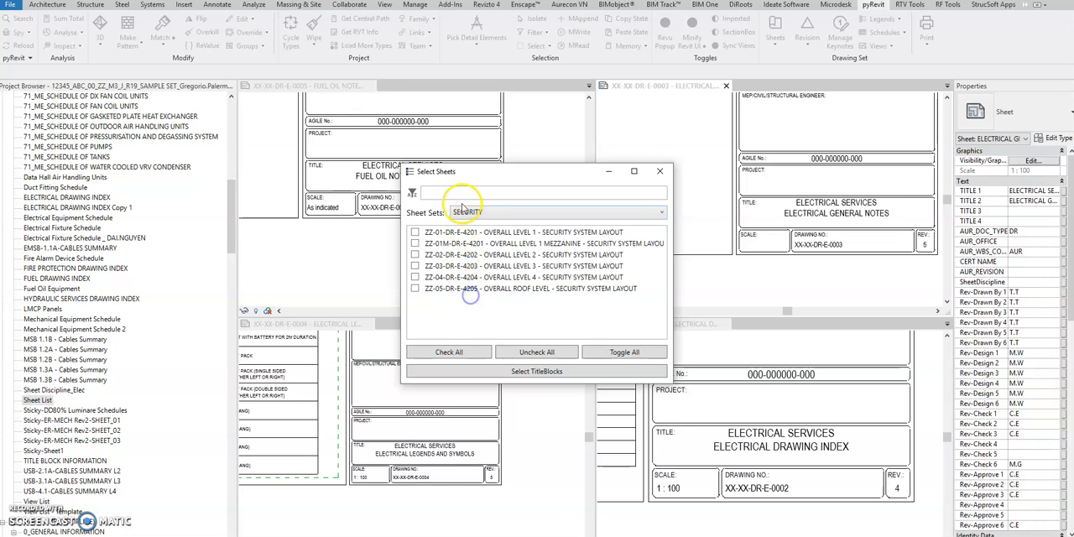
key(a)
- Filter the sheets by "general", check all the matching ones and select their title blocks
click(460, 193)
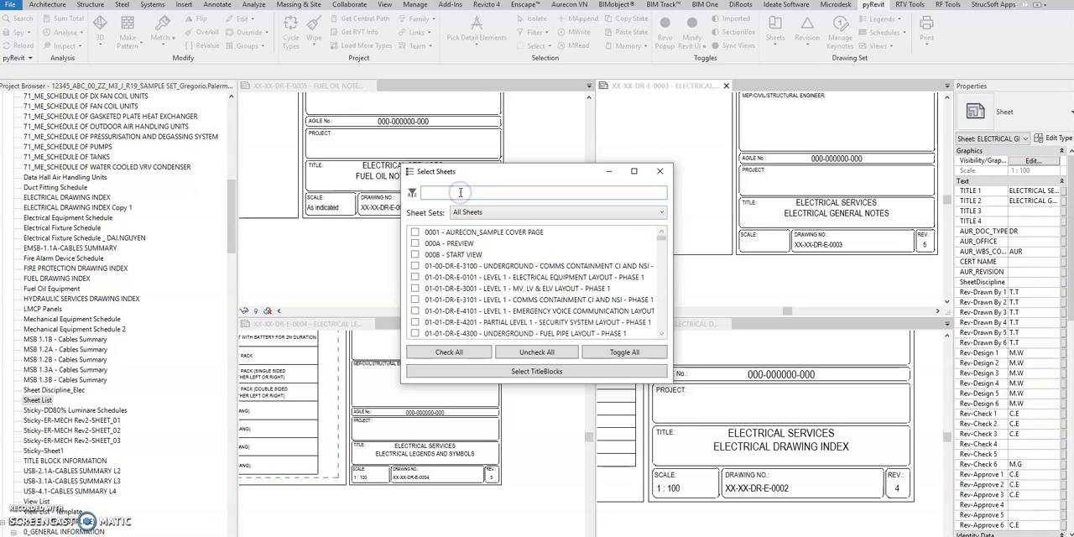
text(genereal)
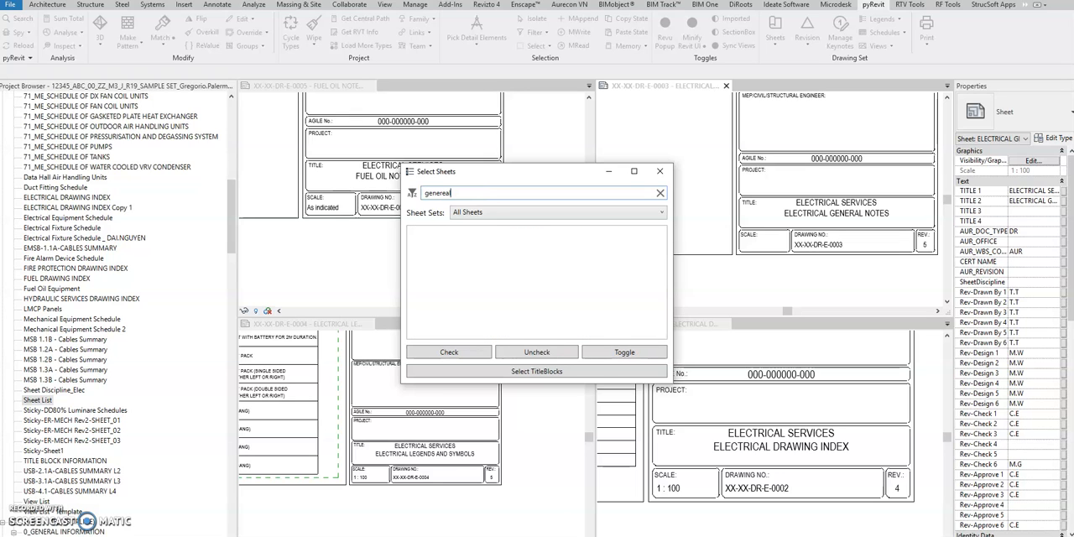
key(BackSpace)
key(BackSpace)
key(BackSpace)
text(al)
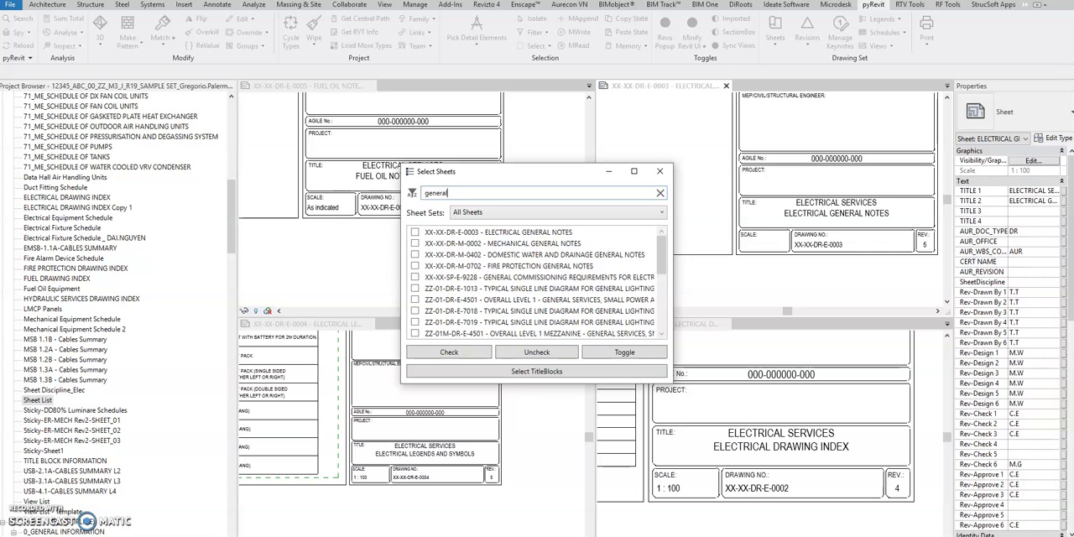
click(472, 354)
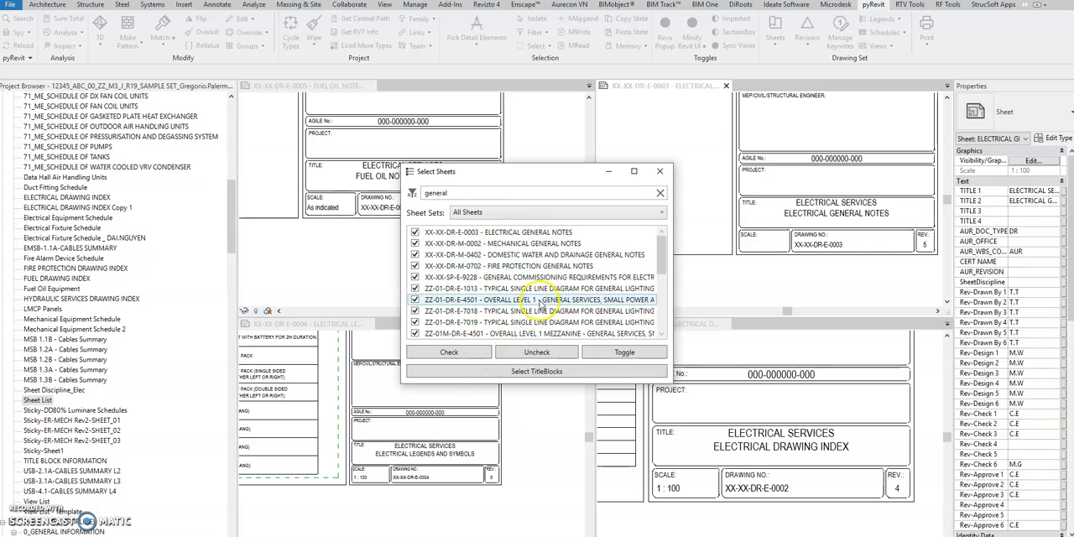
click(563, 376)
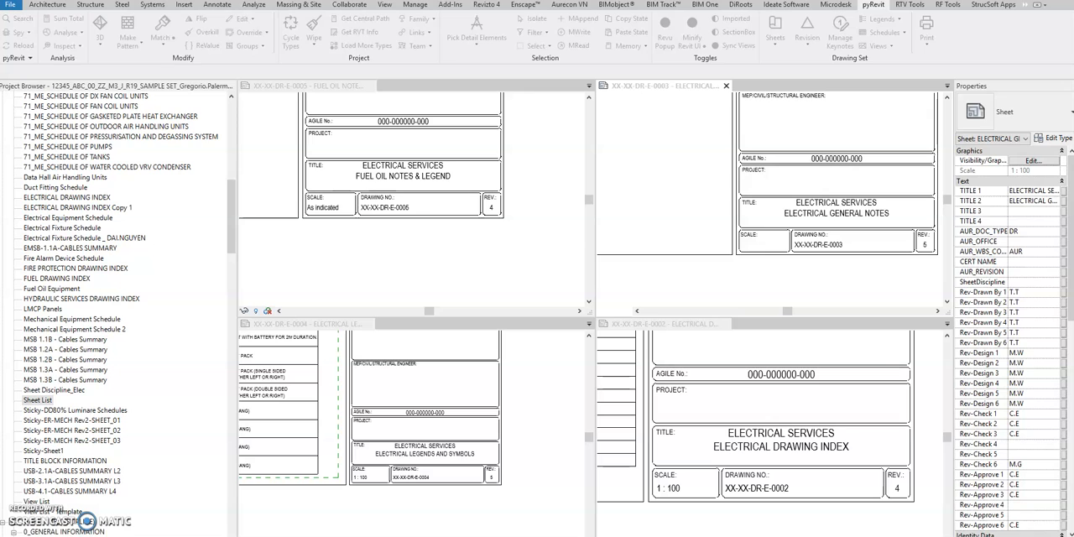
click(654, 204)
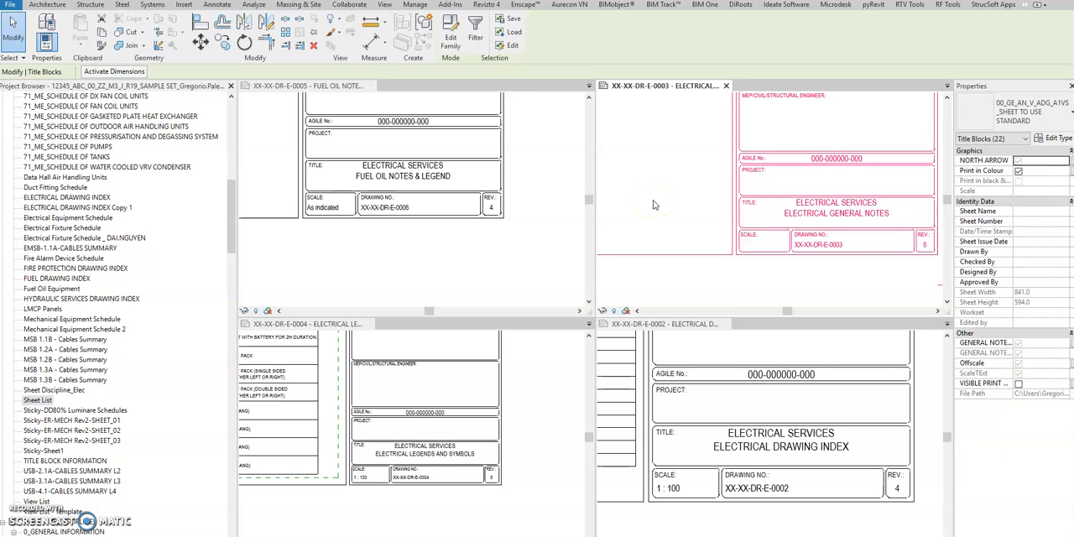
- Turn off the Offscale option for the selected title blocks and clear the selection
click(344, 179)
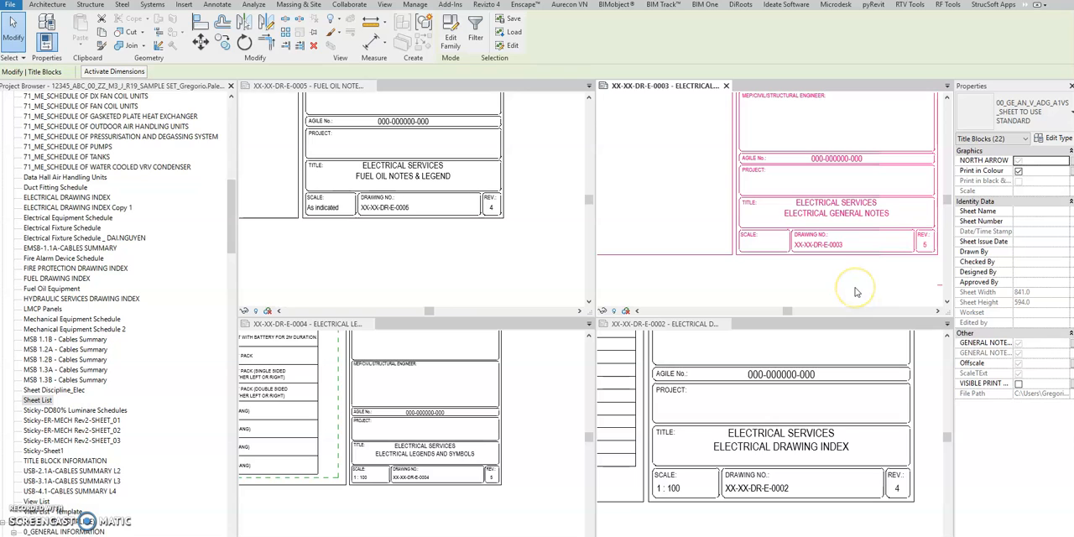
click(1018, 364)
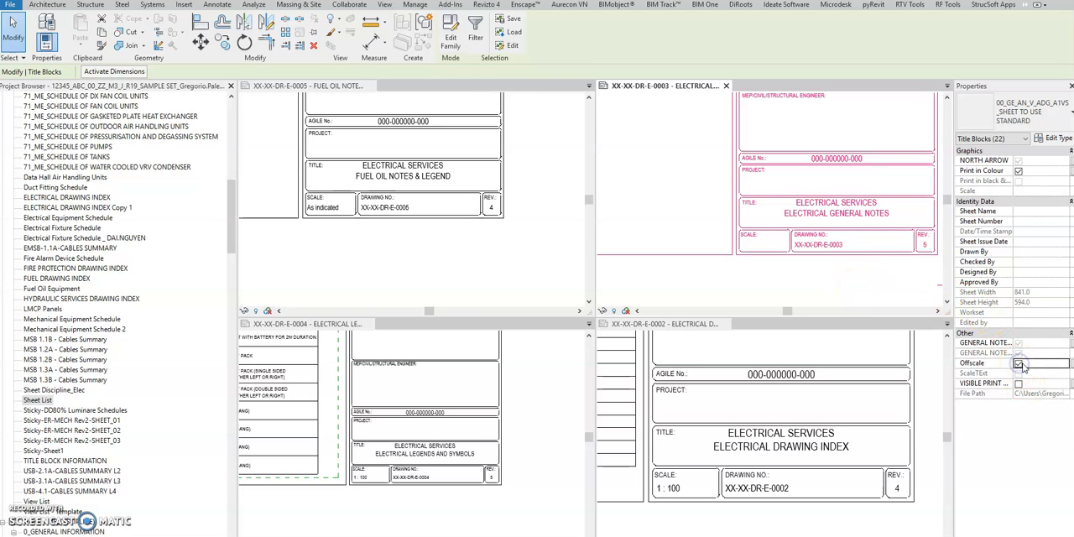
click(869, 286)
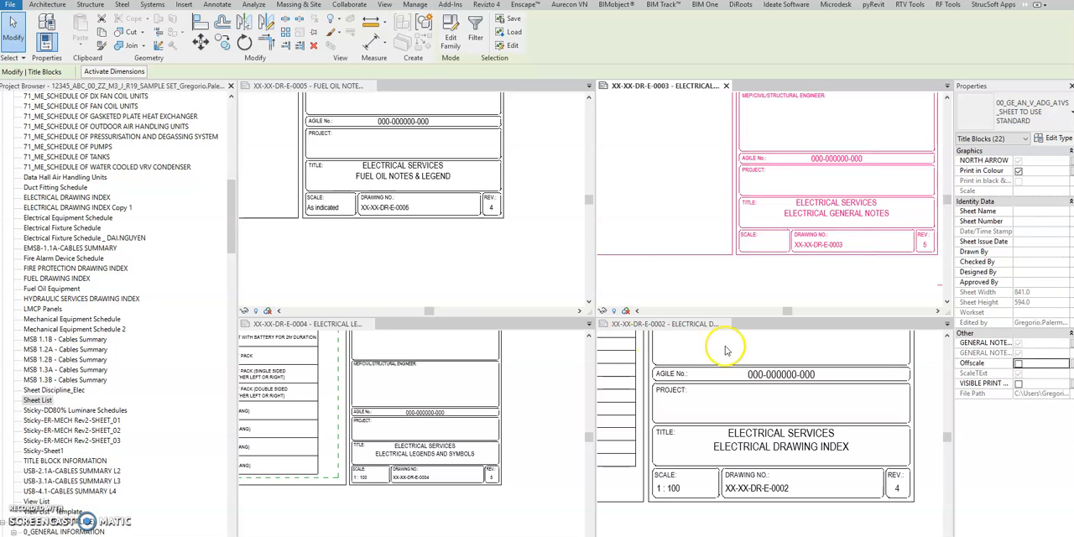
click(890, 272)
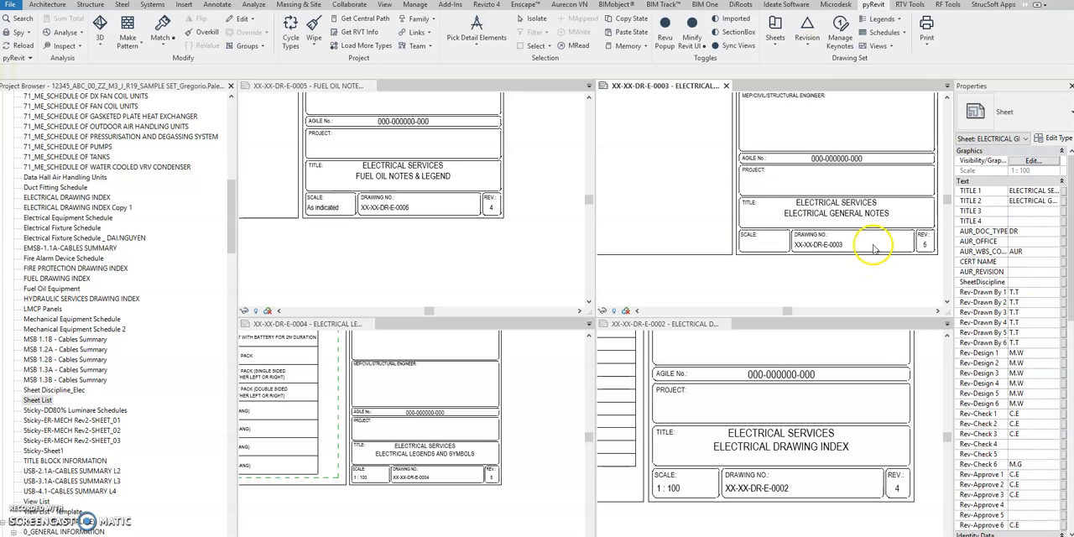
click(869, 250)
click(791, 279)
- Open the Sheet List schedule and look through its rows
click(37, 400)
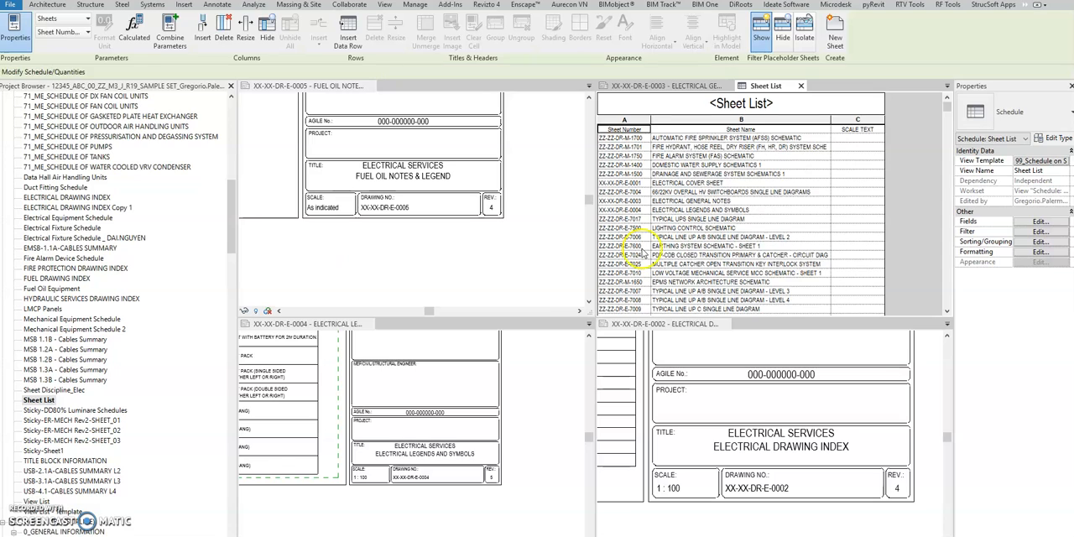
scroll(759, 206, down, 5)
scroll(919, 165, up, 5)
scroll(918, 165, down, 12)
drag(945, 125, 944, 103)
- Filter the Sheet List schedule to sheets whose Sheet Name contains GENERAL
click(1033, 222)
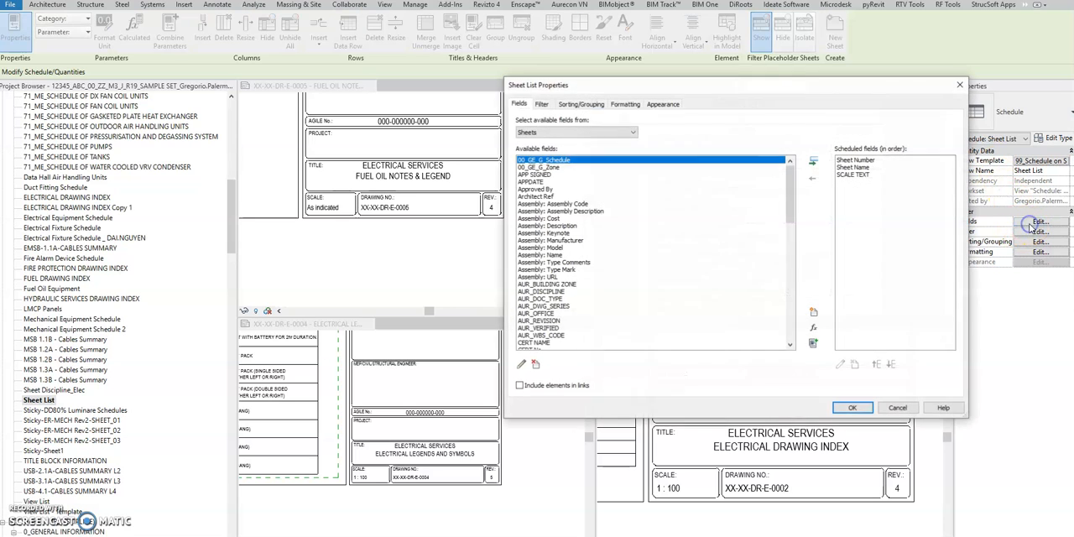
click(543, 104)
click(621, 122)
click(609, 147)
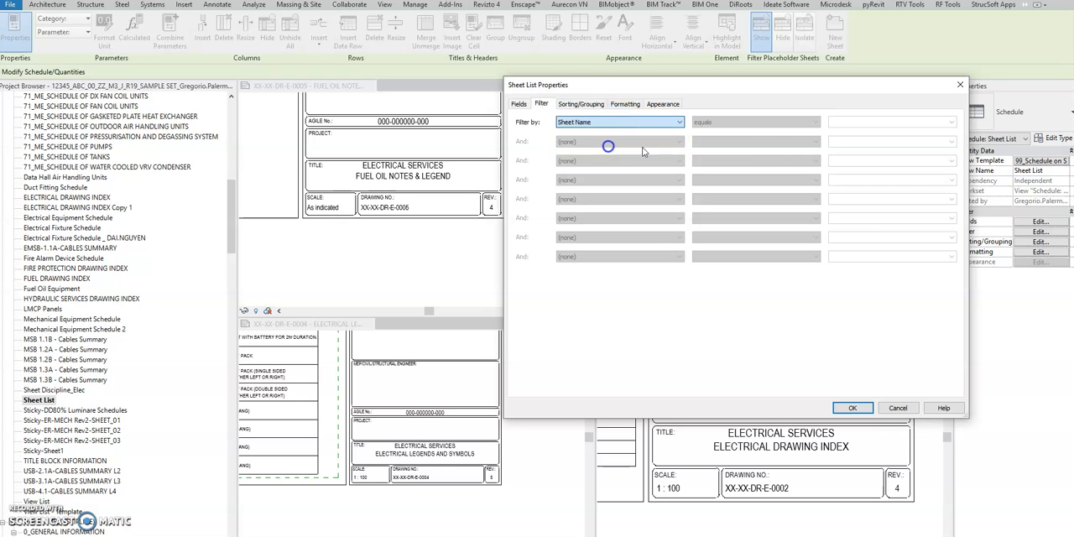
click(779, 126)
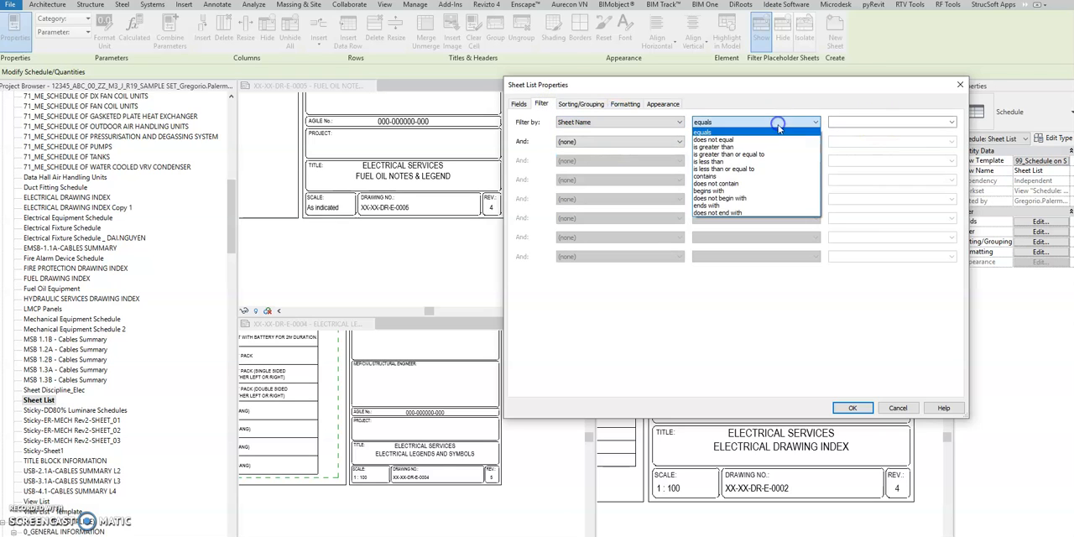
click(735, 177)
click(843, 121)
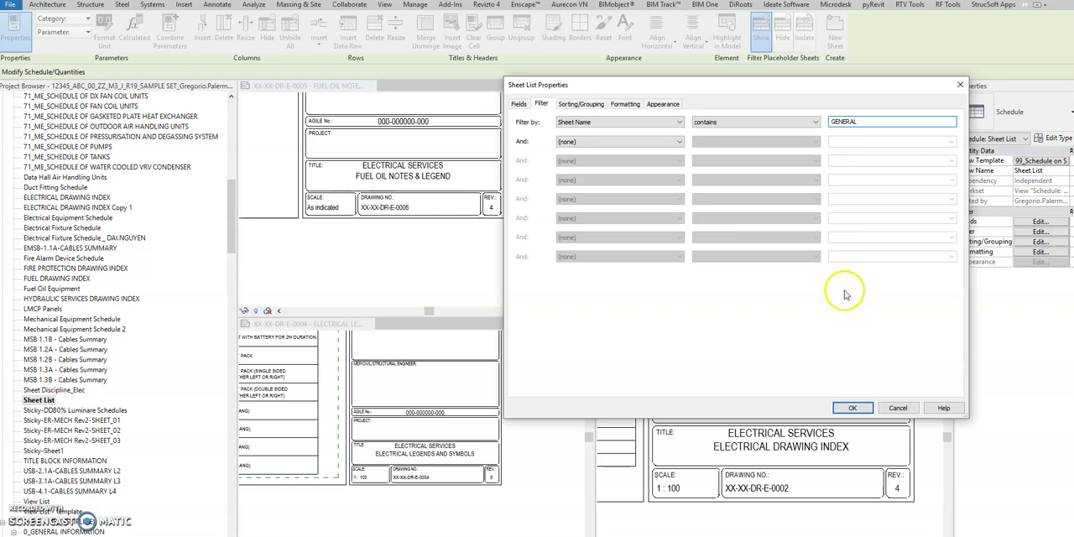
click(853, 408)
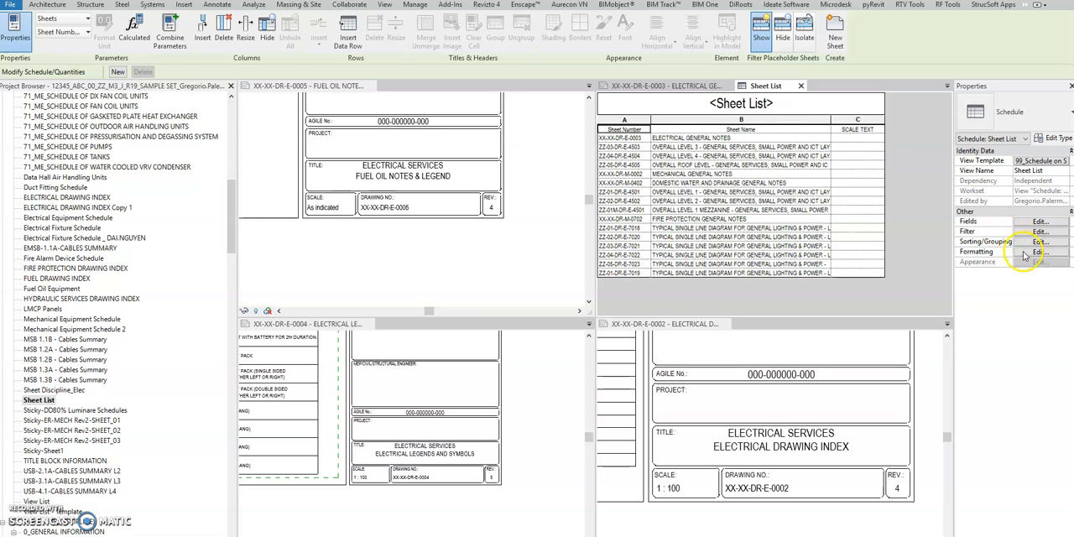
- Set the SCALE TEXT of the ELECTRICAL GENERAL NOTES sheet to N.T.S in the schedule
click(878, 140)
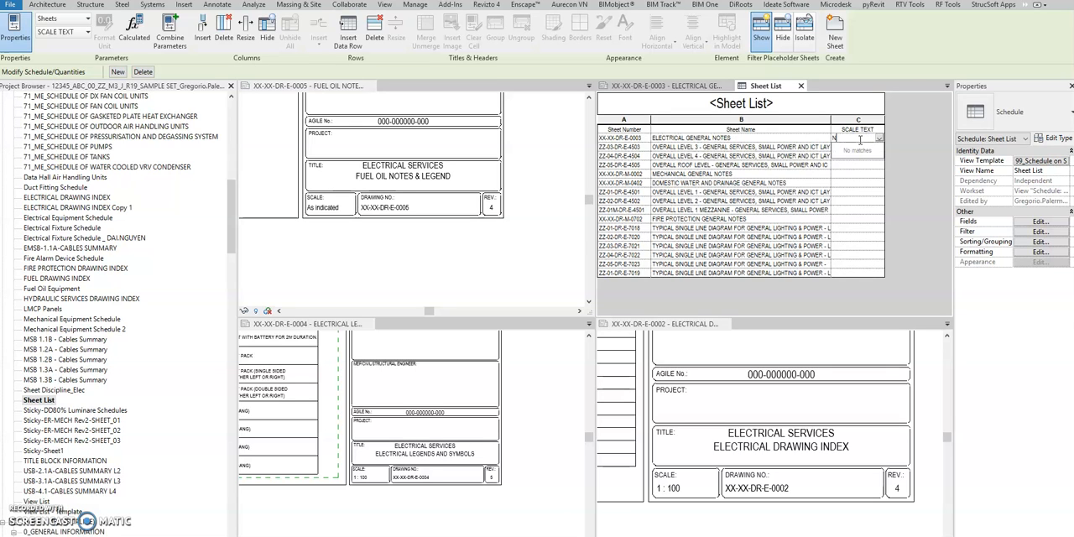
text(N.T.S)
click(849, 156)
click(853, 175)
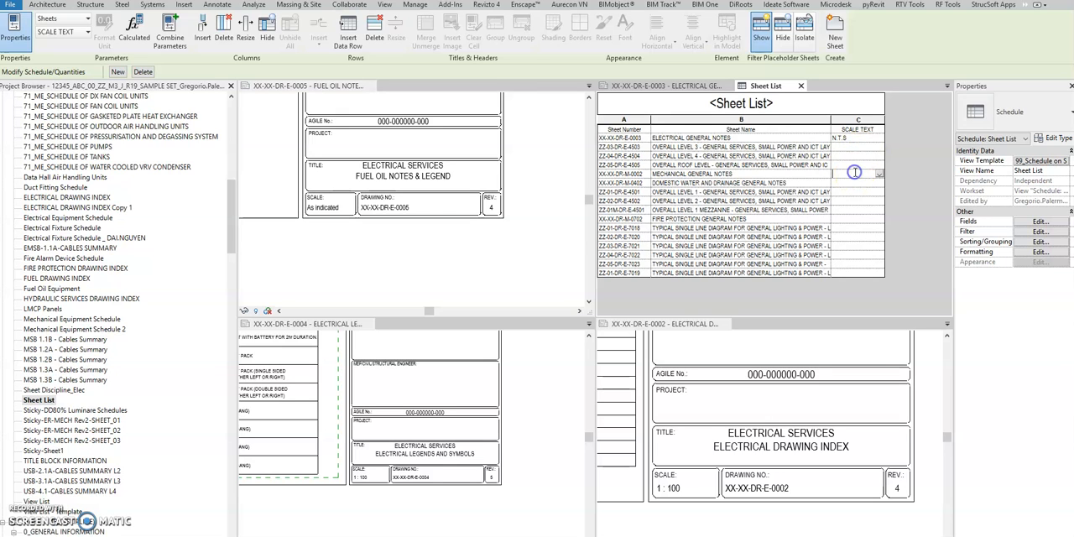
click(1046, 233)
click(1038, 242)
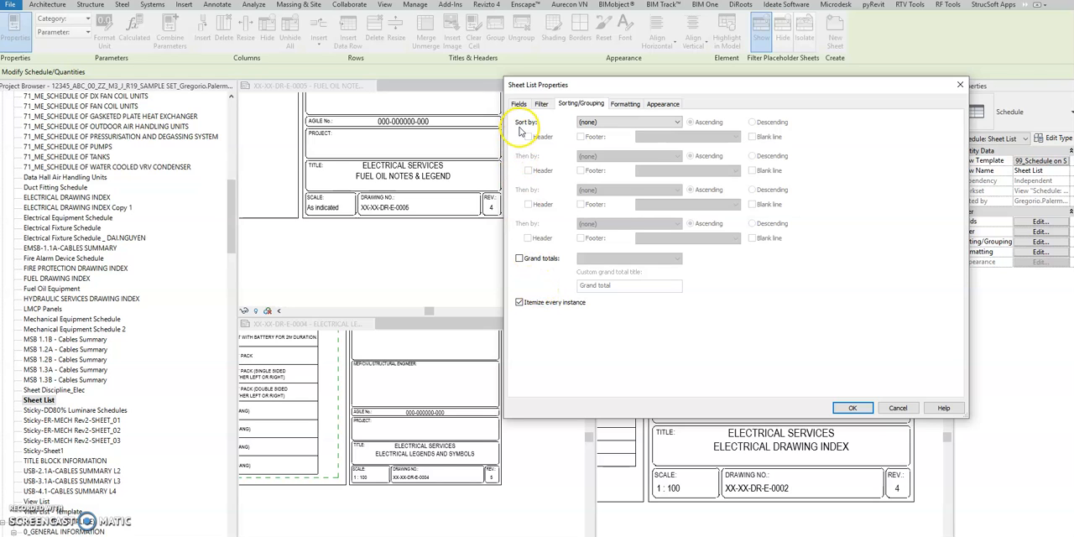
click(961, 84)
- Collapse the Sheet List by enabling grand totals and disabling Itemize every instance, and set its single row's SCALE TEXT to N.T.S
click(869, 138)
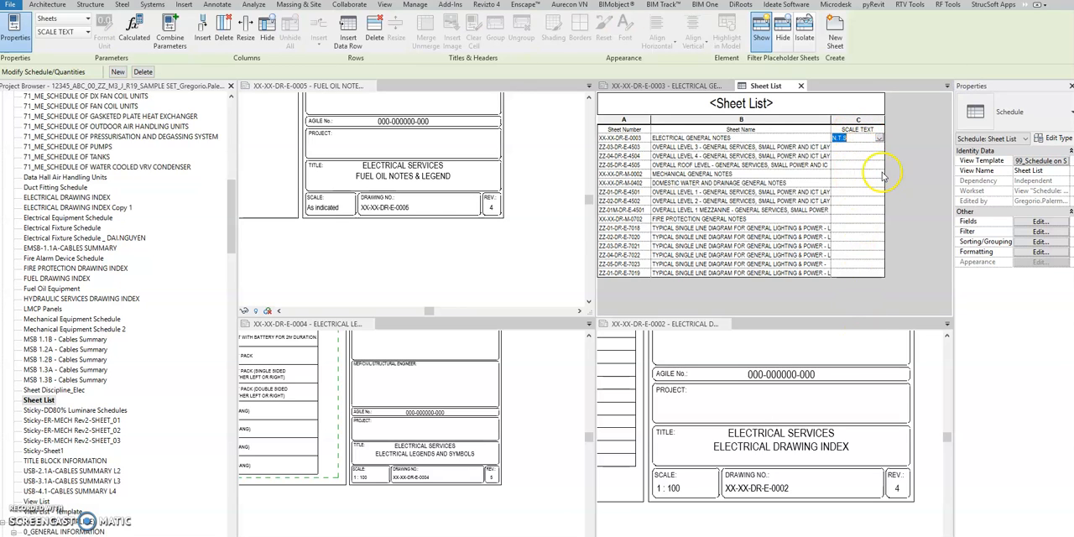
click(1034, 242)
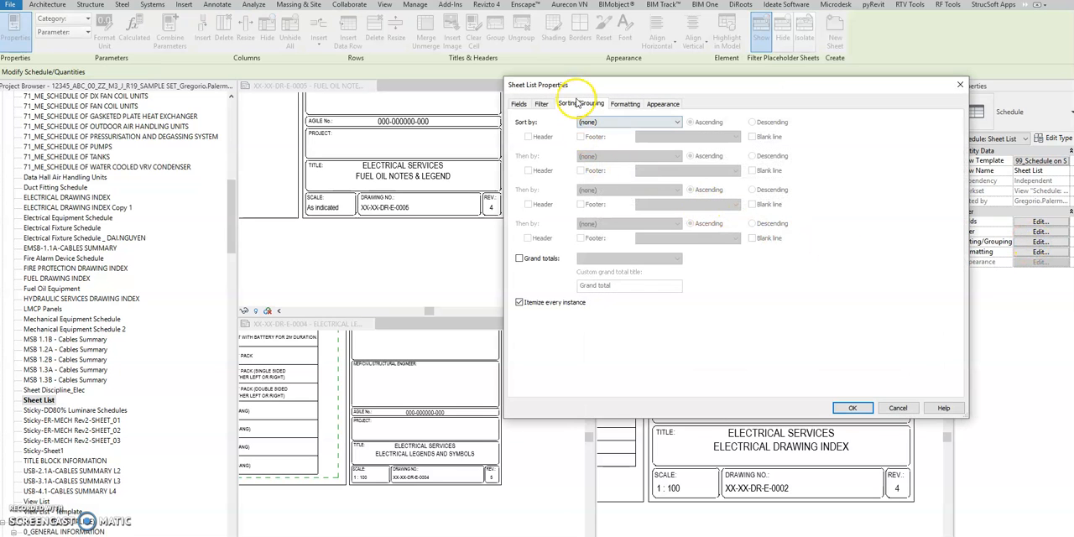
click(518, 258)
click(518, 302)
click(850, 408)
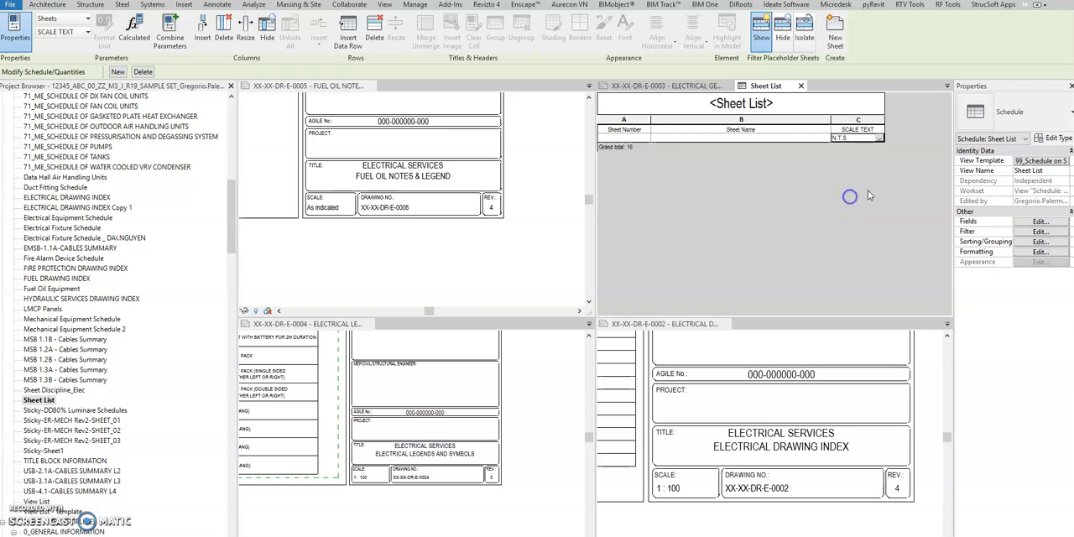
- Re-enable Itemize every instance for the Sheet List, keeping grand totals on
click(1019, 243)
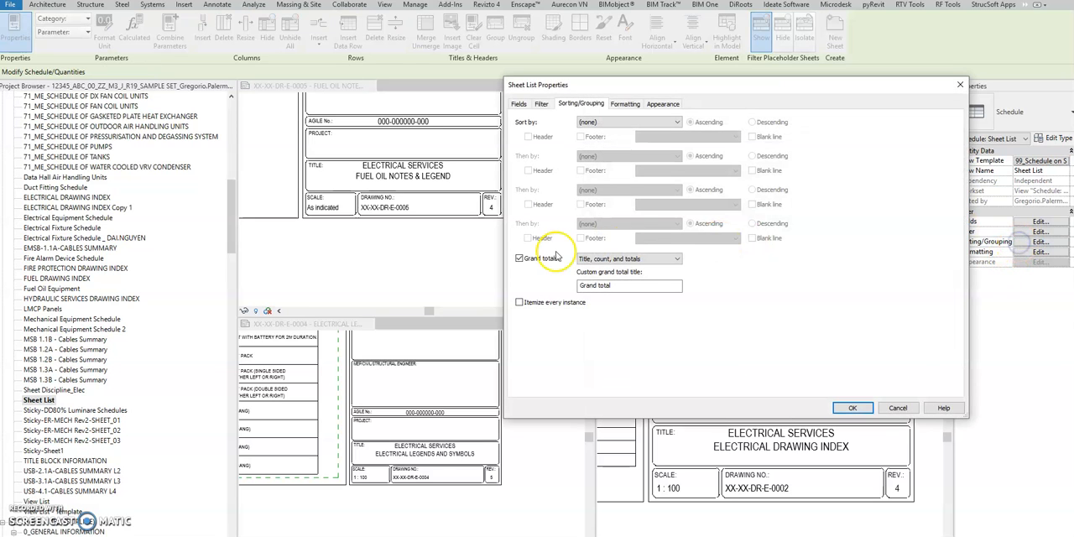
click(519, 259)
click(519, 302)
click(519, 258)
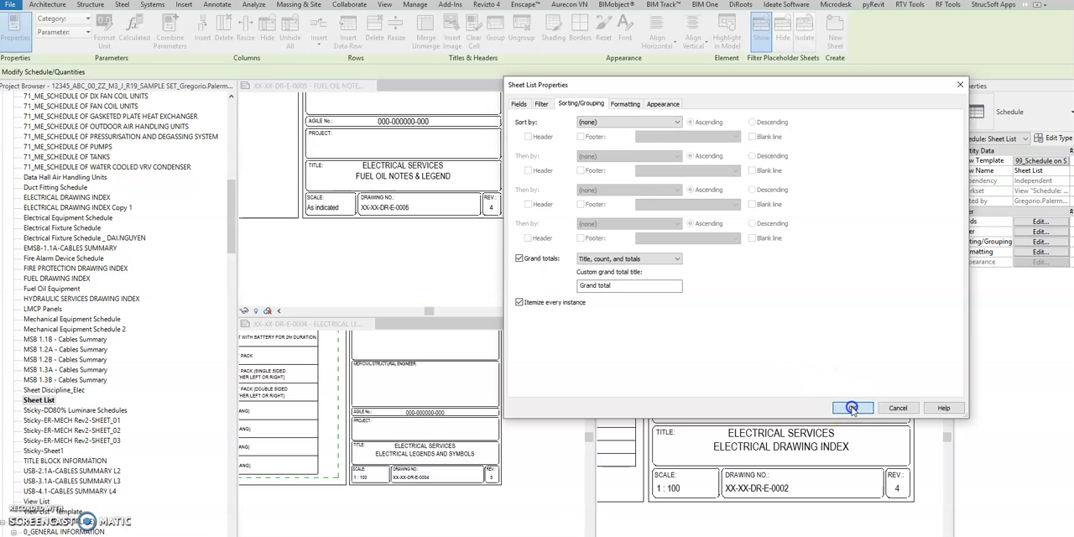
click(852, 408)
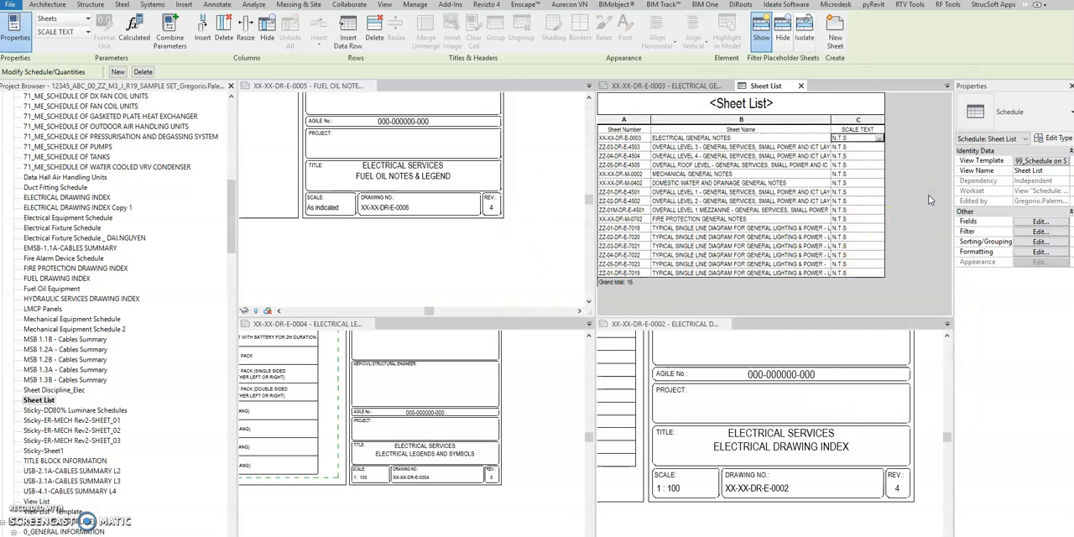
- Return to sheet XX-XX-DR-E-0003 and arrange the open views as tabs in one window
key(ctrl+Tab)
key(ctrl+Tab)
key(ctrl+Tab)
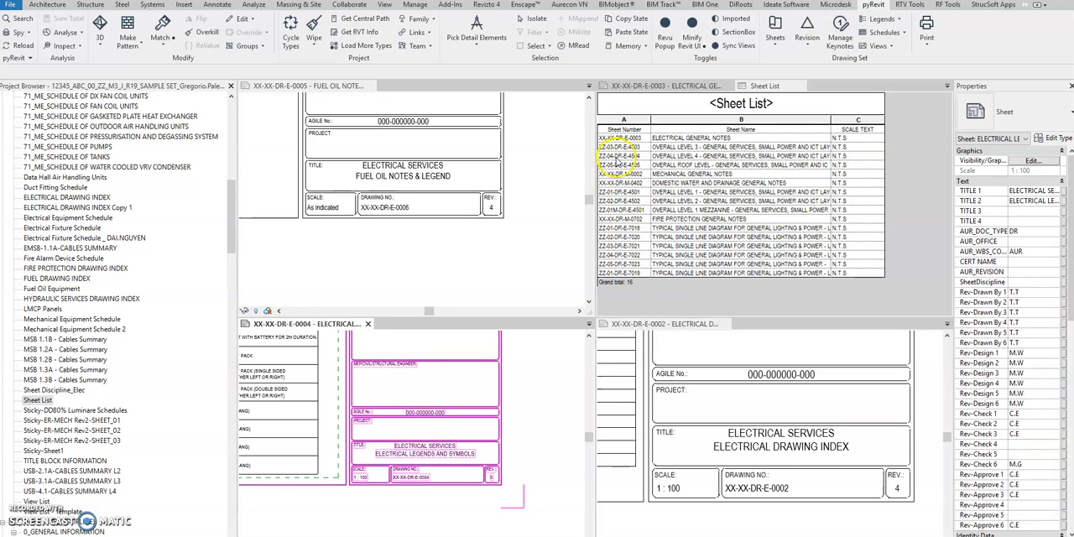
key(ctrl+Tab)
click(791, 273)
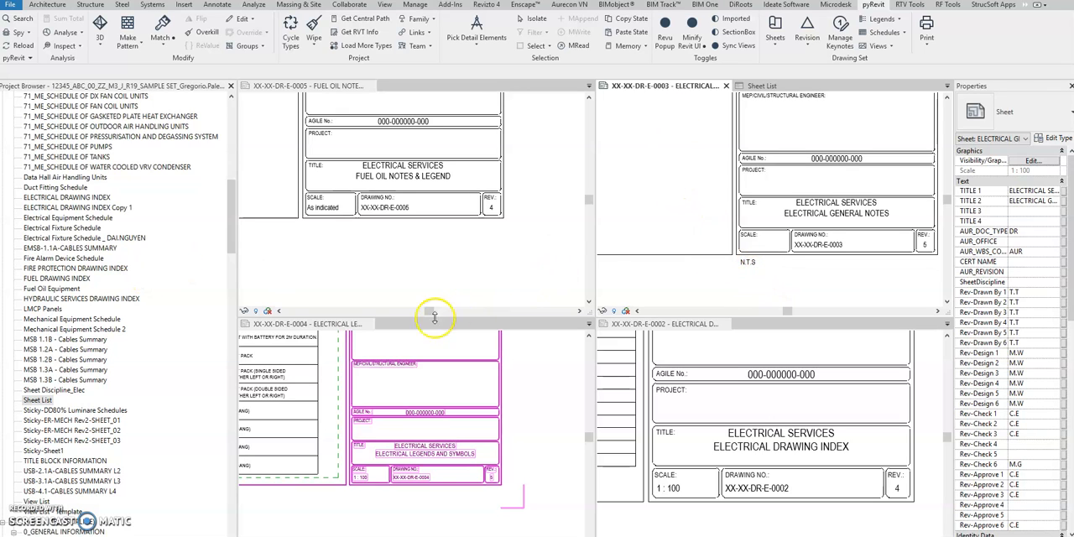
key(t)
key(w)
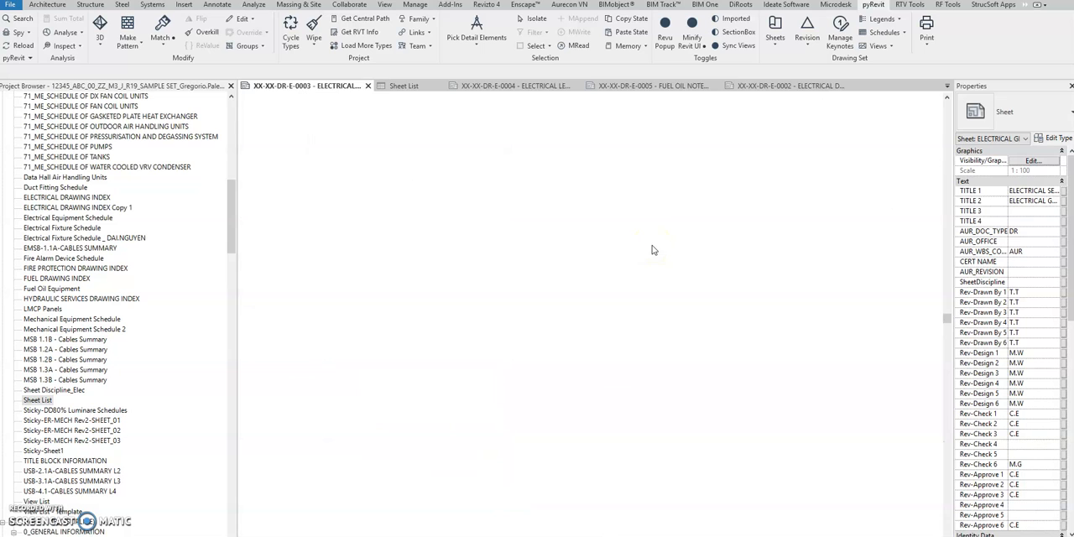
- Remove the filter from the Sheet List so it covers the sheets of all disciplines
click(654, 244)
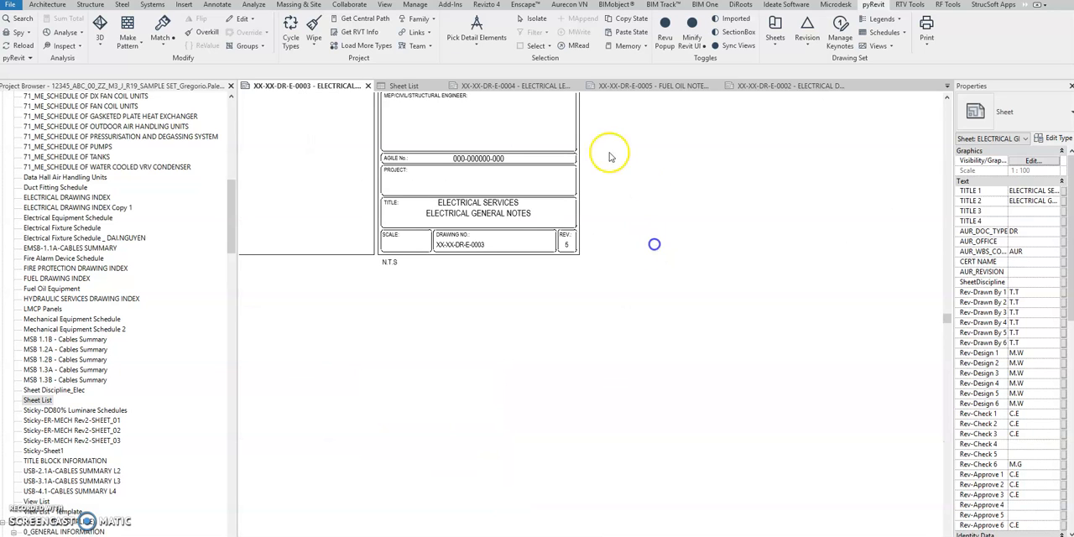
click(419, 87)
click(1038, 231)
click(570, 122)
click(569, 132)
click(852, 408)
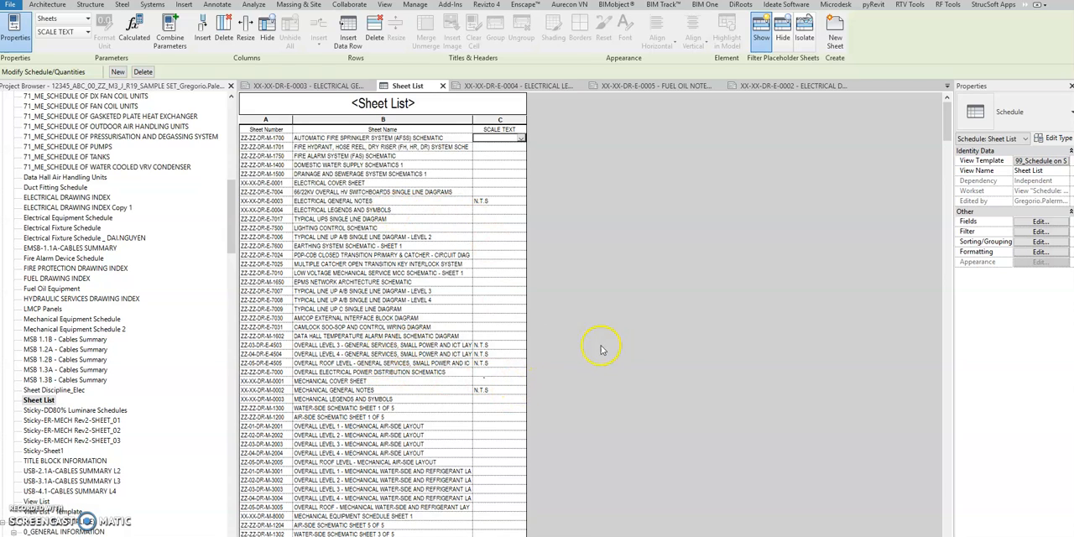
scroll(601, 349, down, 15)
scroll(530, 366, up, 20)
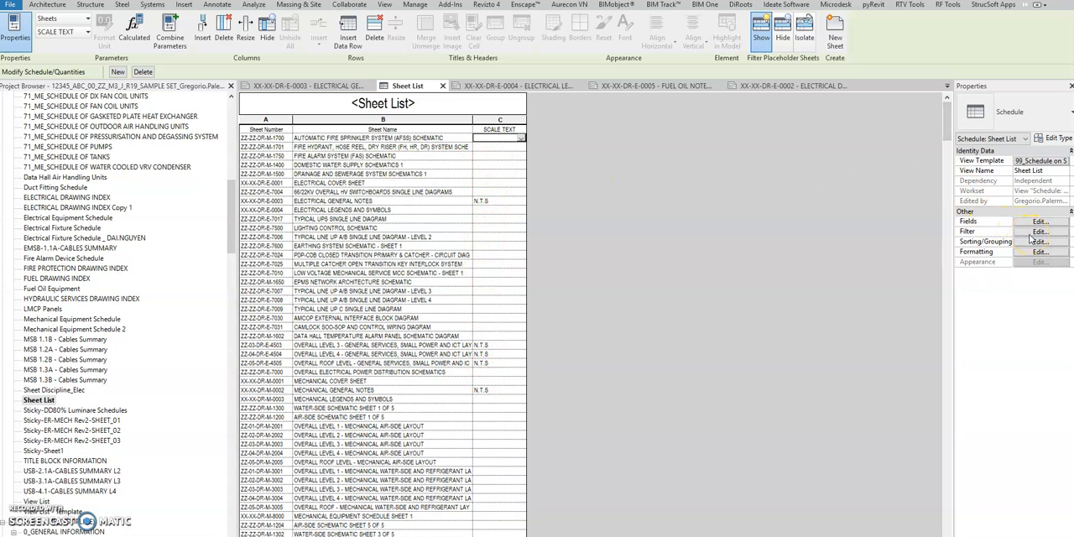
- Start the RF Tools Model Manager/Parameter Transformer and filter its elements to the Sheets preset in the current view
click(944, 7)
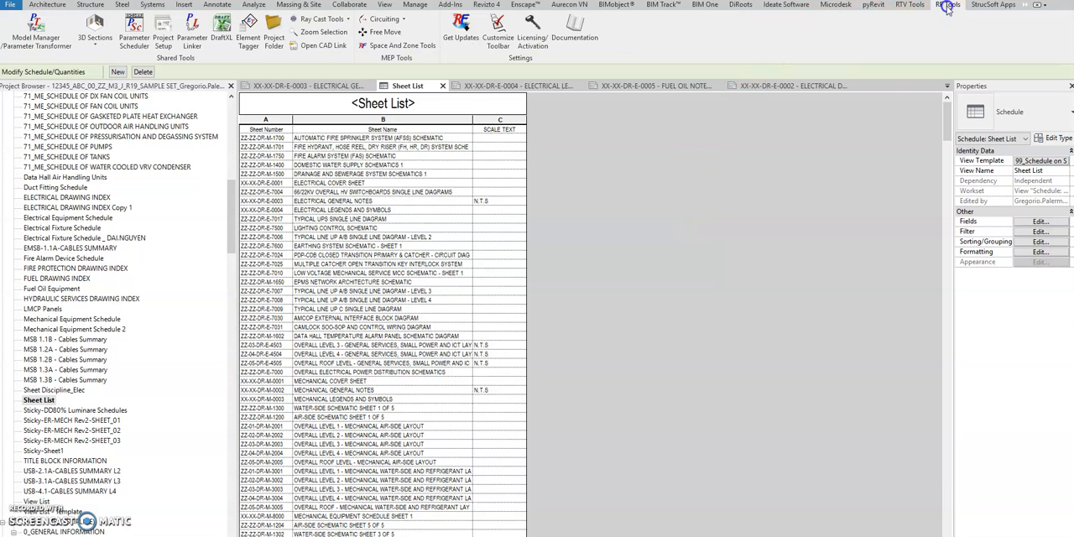
click(40, 32)
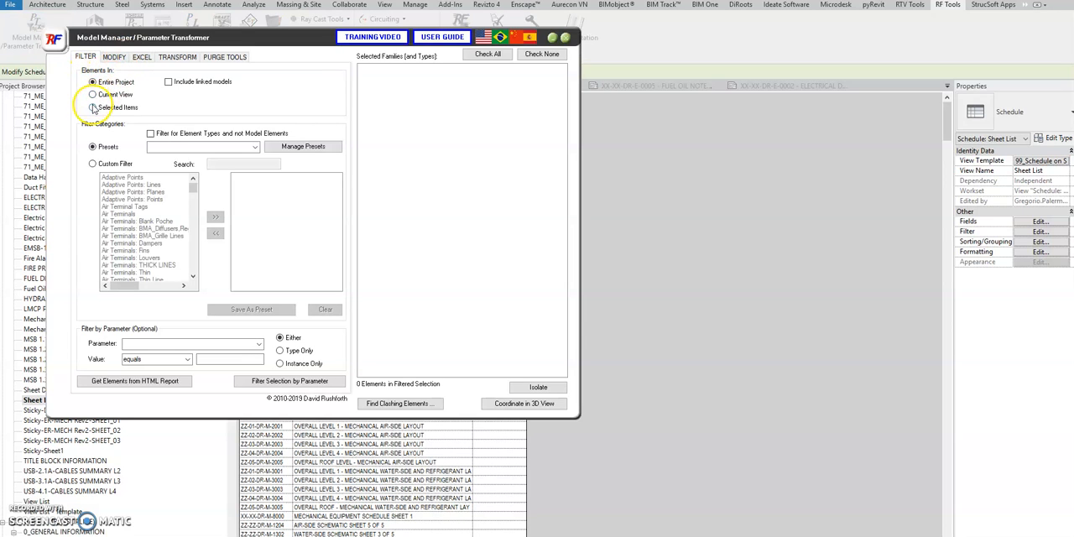
click(253, 147)
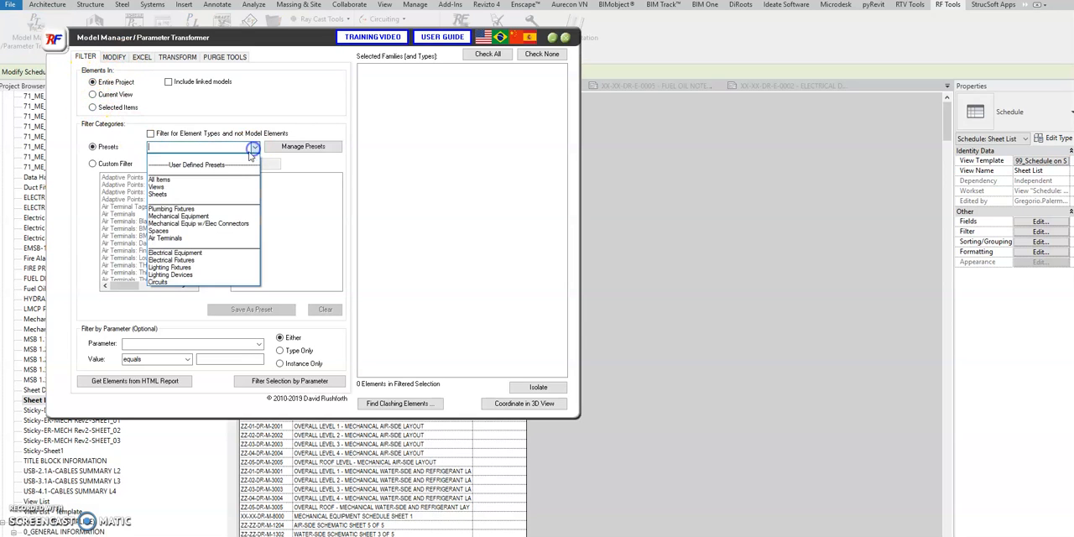
click(205, 198)
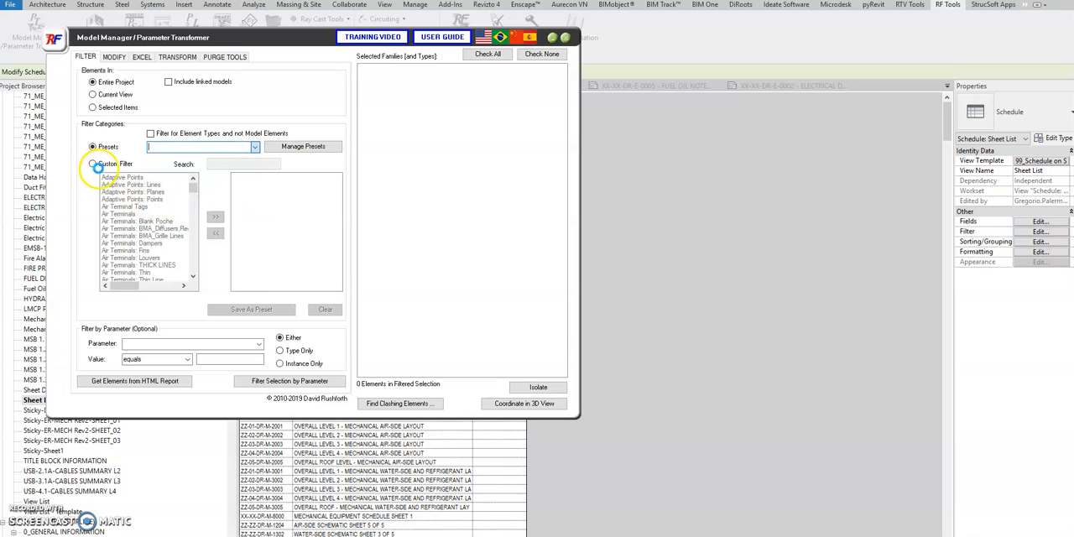
click(249, 239)
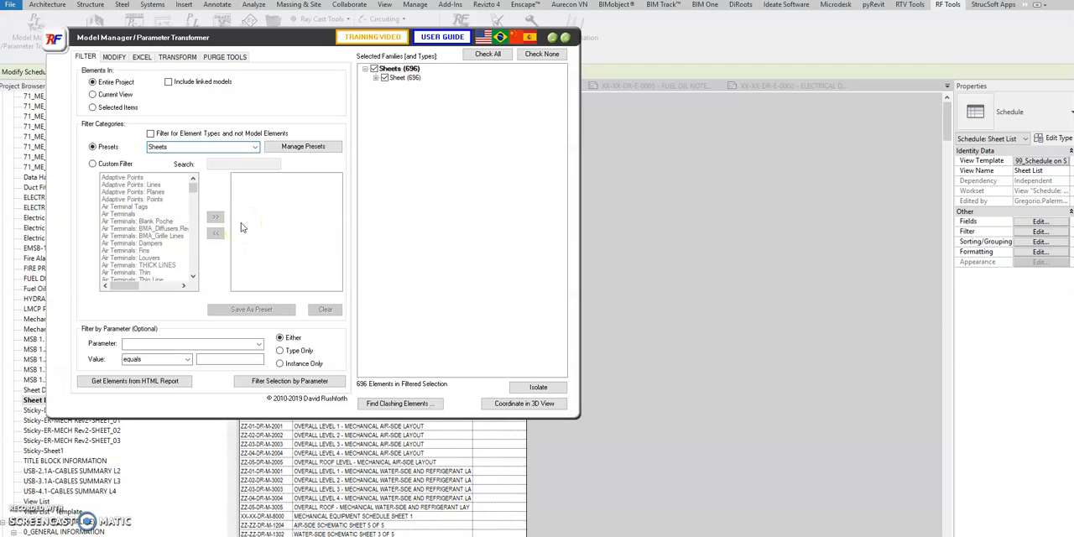
click(414, 89)
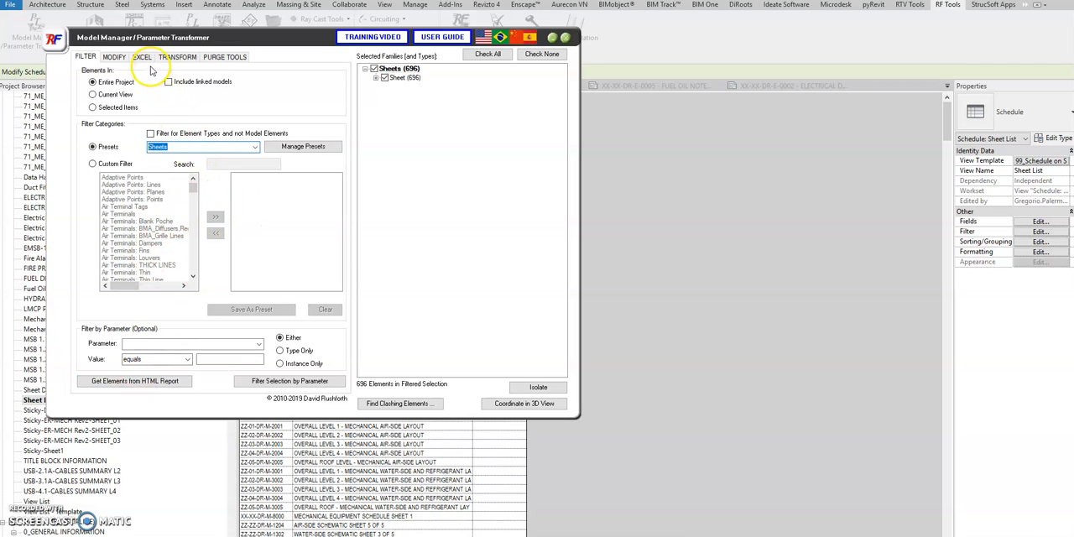
click(92, 95)
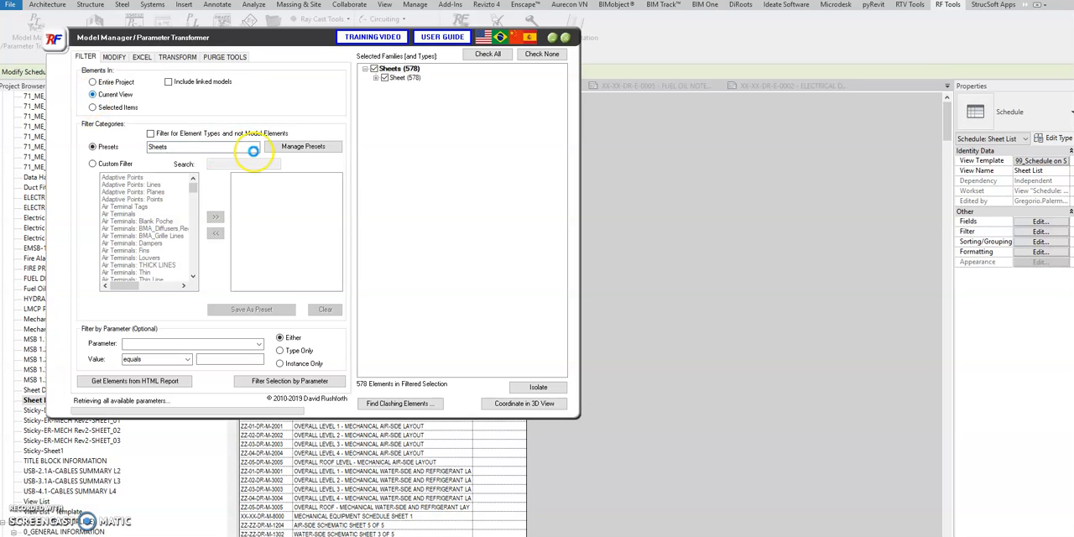
- Export the Sheet List Revit schedule to Excel as Sheet List.xlsx, replacing the existing file
click(141, 56)
click(164, 87)
drag(204, 117, 204, 216)
click(101, 143)
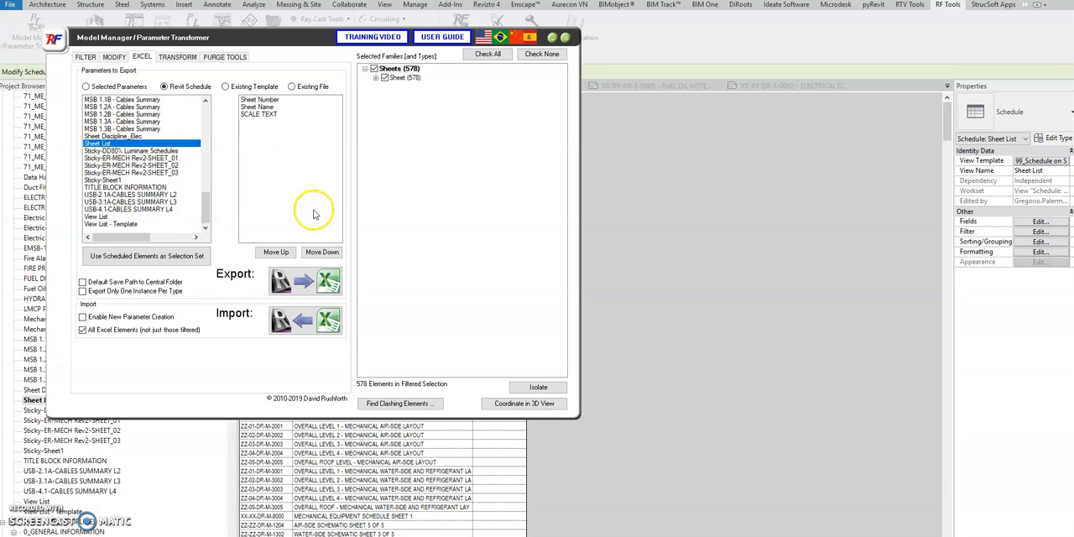
click(294, 284)
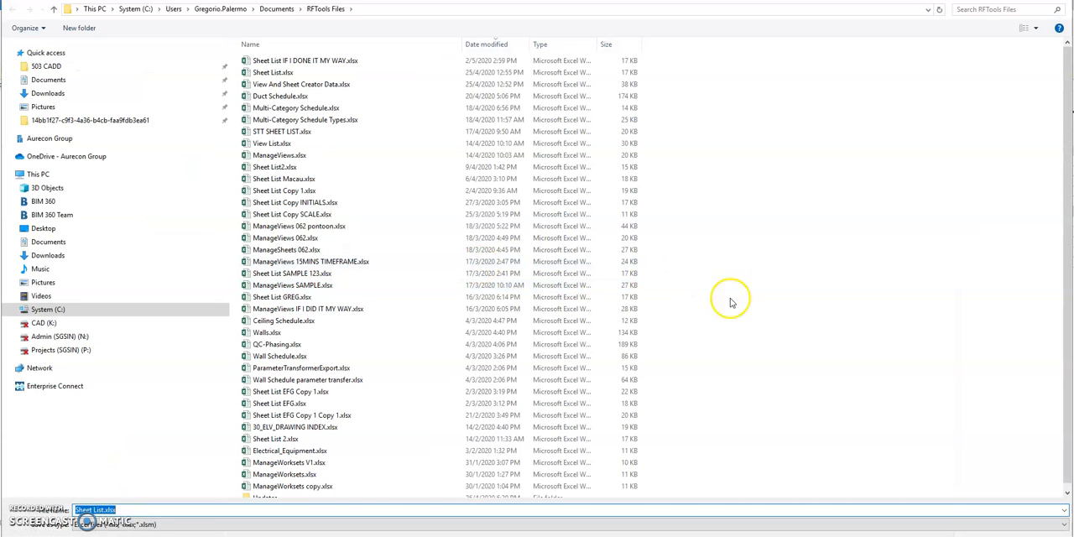
key(Return)
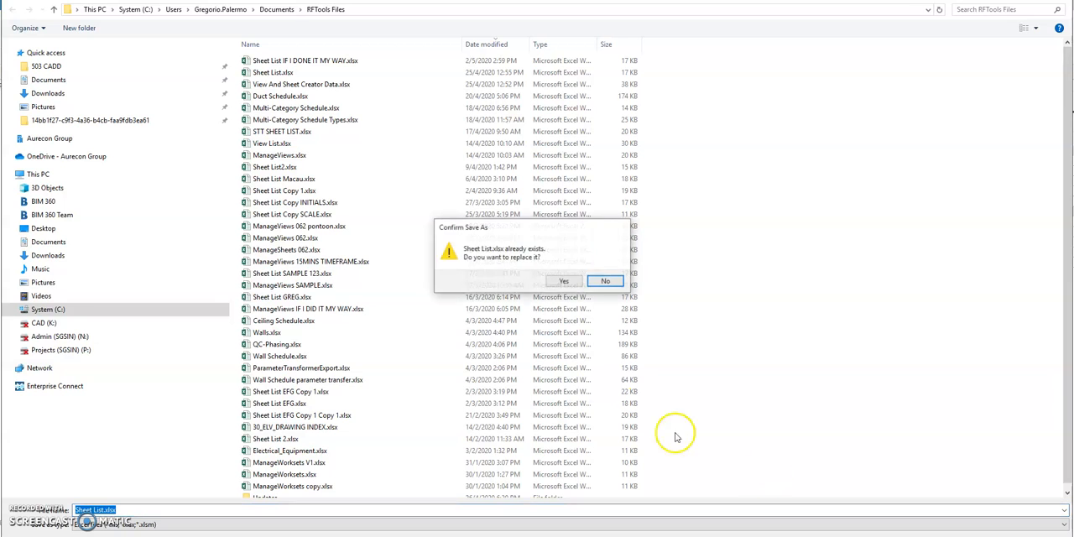
click(563, 281)
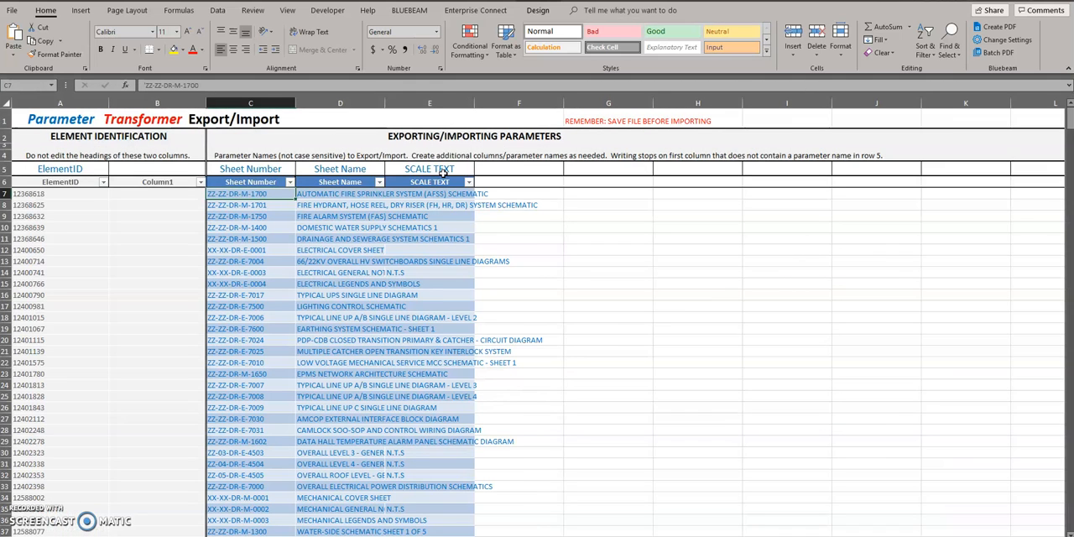
- Fit the Sheet Name column, sort by it, and enter N.T.S as SCALE TEXT for the schematic sheets
double_click(384, 103)
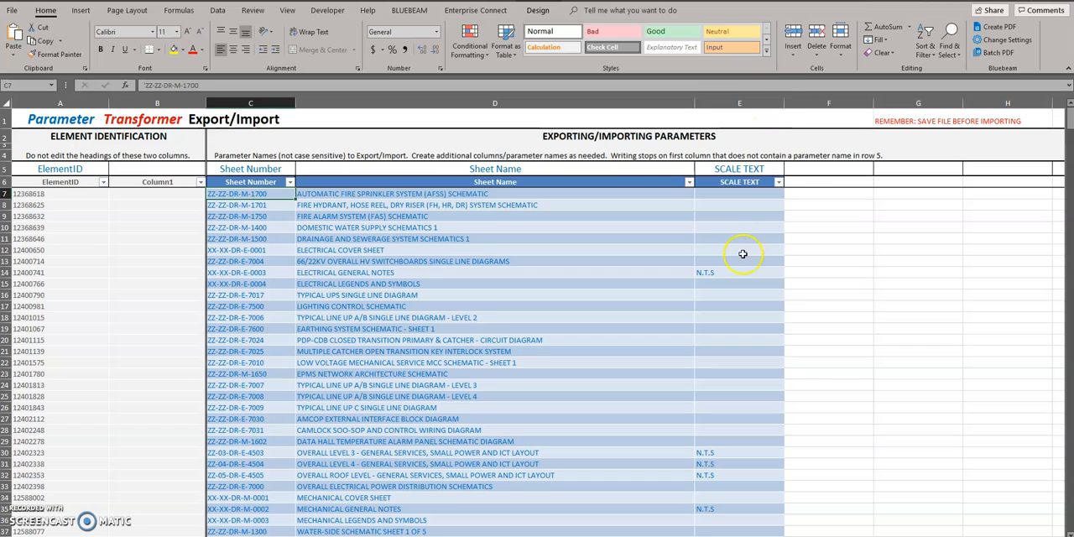
click(688, 182)
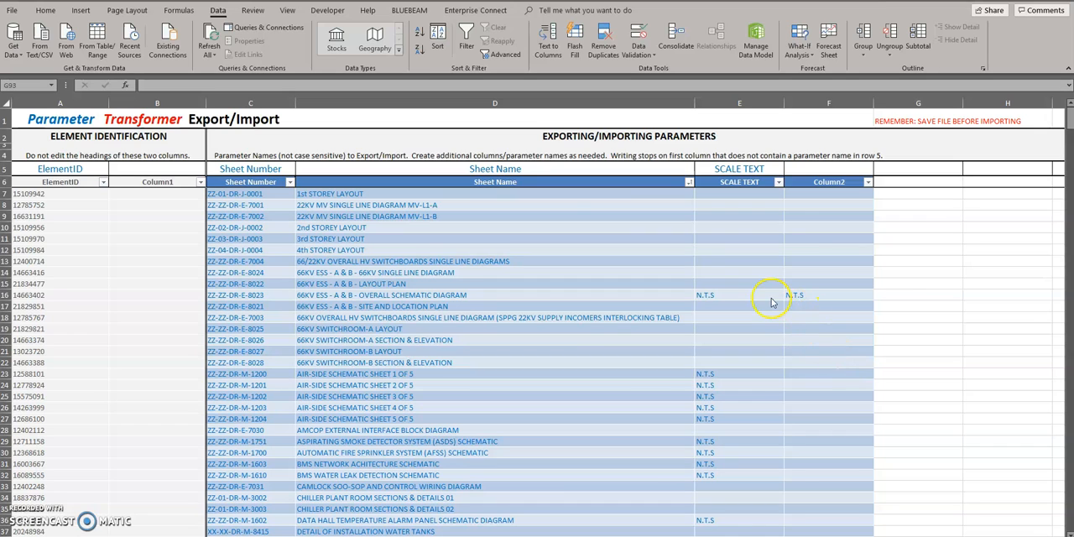
click(729, 389)
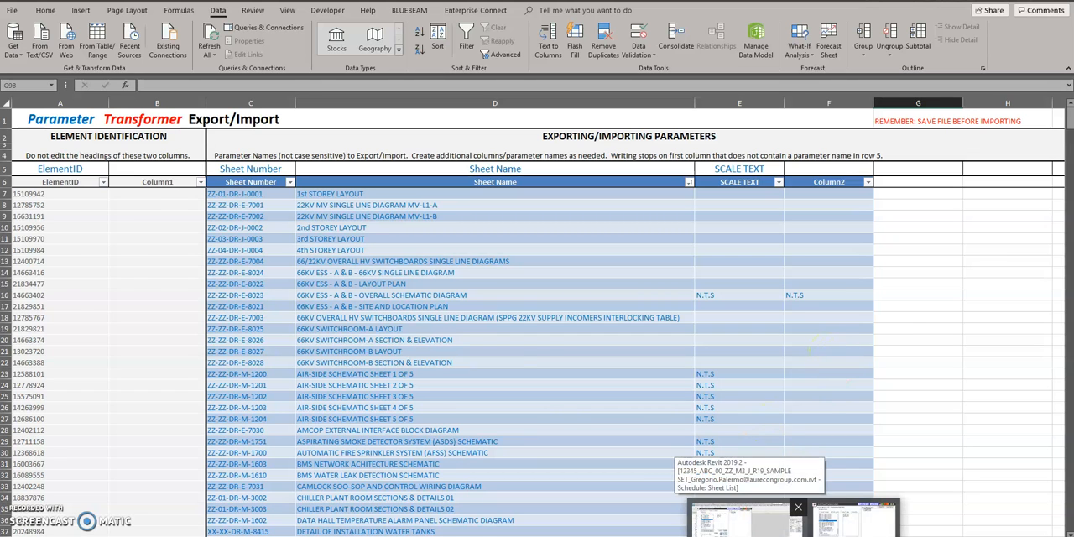
- Switch back to Revit, import Sheet List.xlsx through the Parameter Transformer, and close the tool
click(750, 476)
key(alt+Tab)
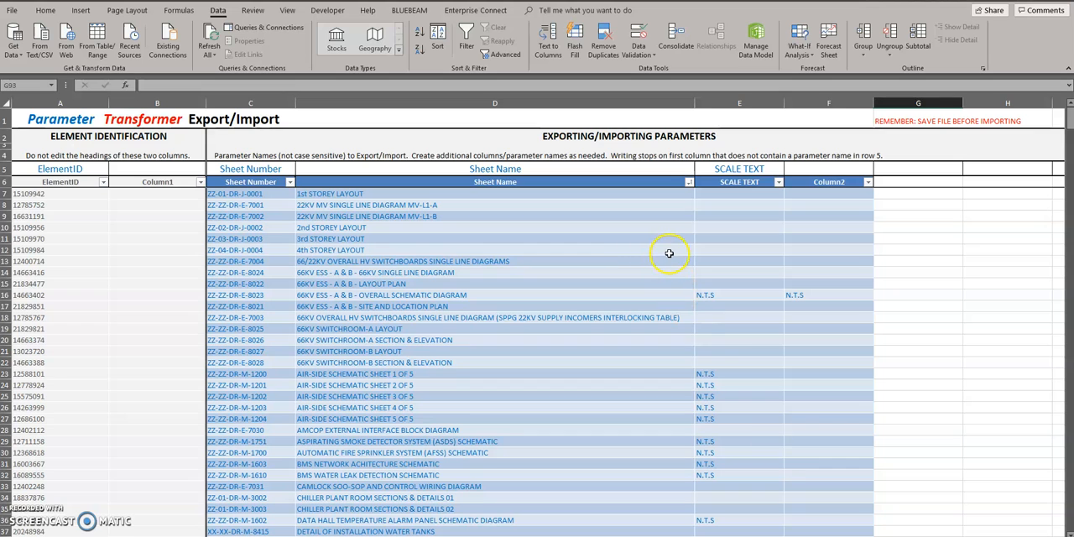
click(1012, 0)
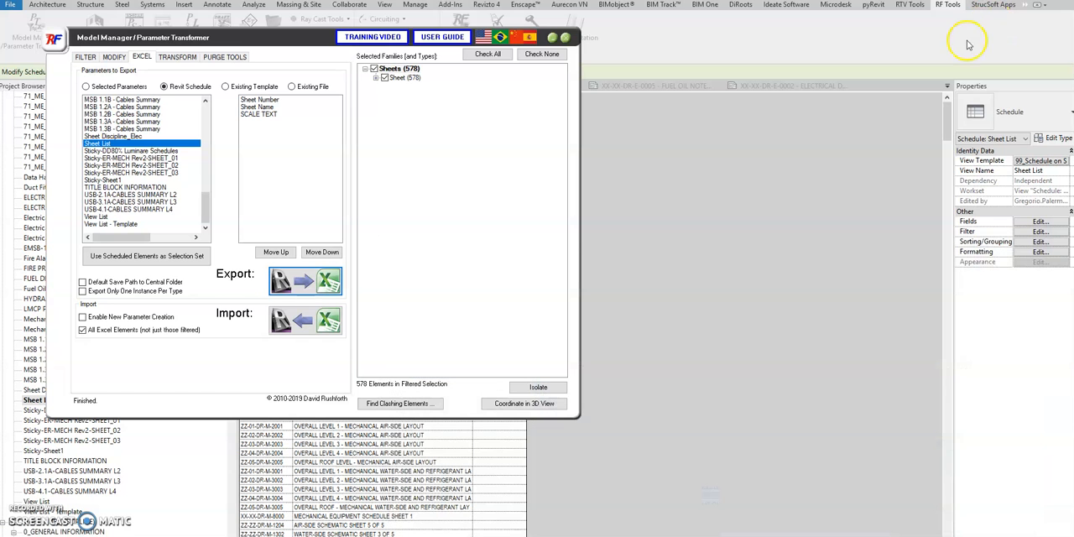
click(304, 320)
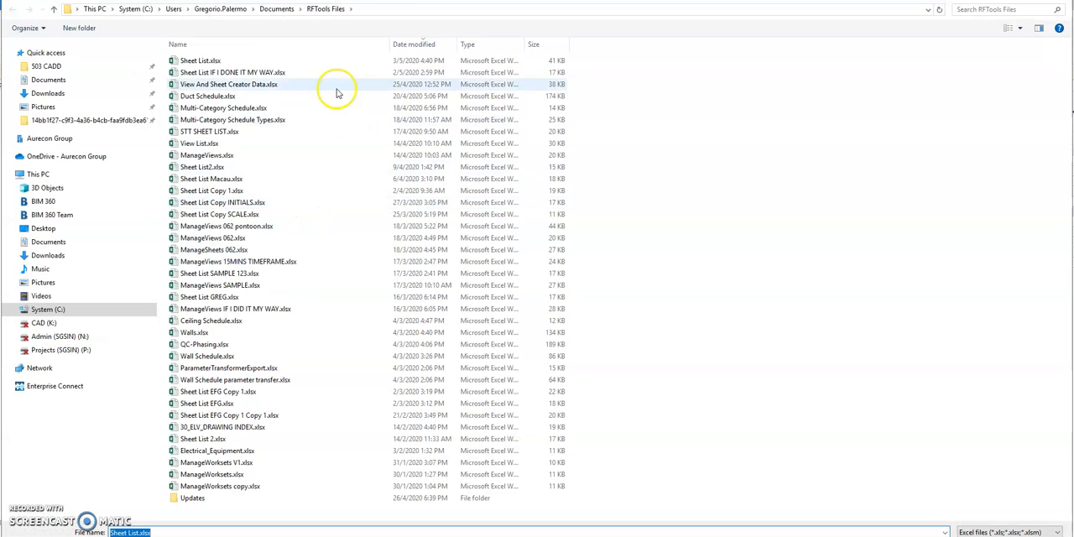
key(Return)
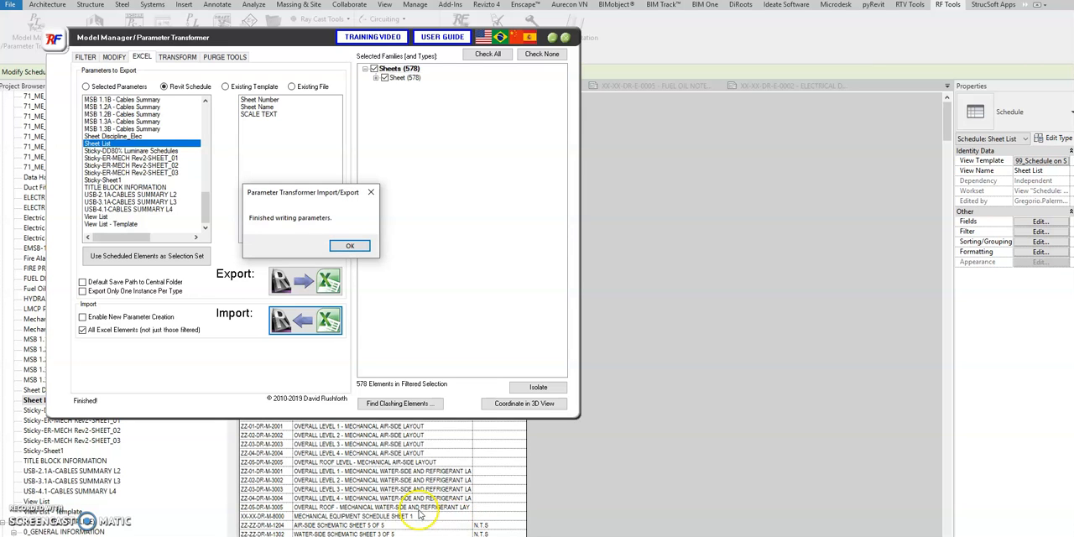
click(348, 245)
click(565, 37)
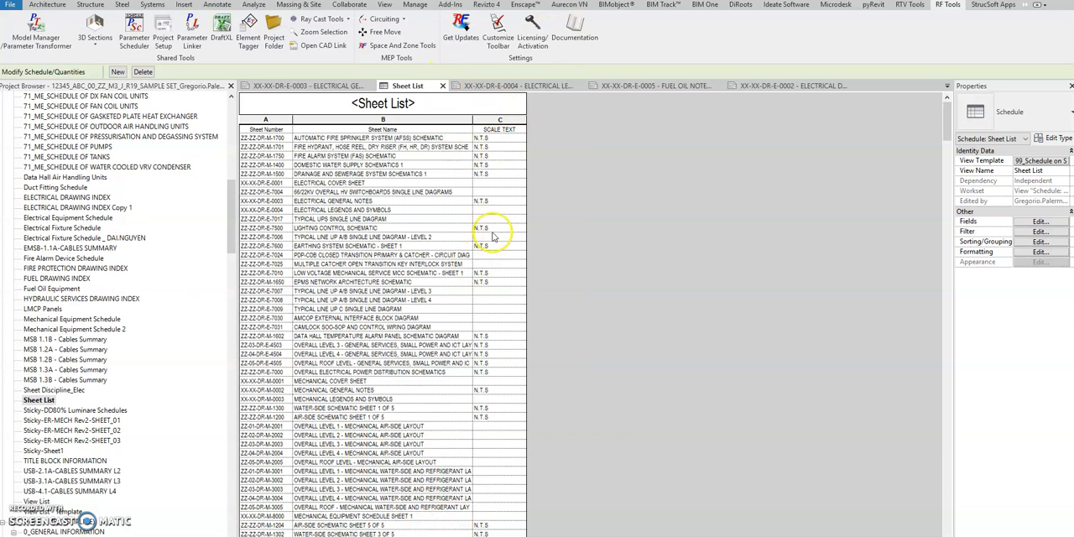
- Close the Sheet List and all other views except sheet XX-XX-DR-E-0003, and widen the Project Browser
click(442, 86)
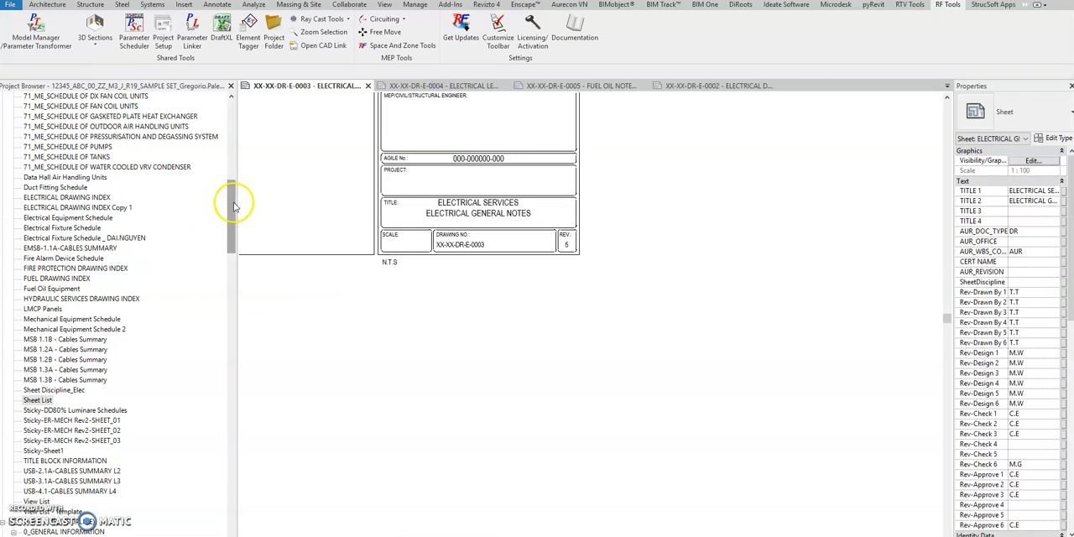
drag(234, 205, 227, 244)
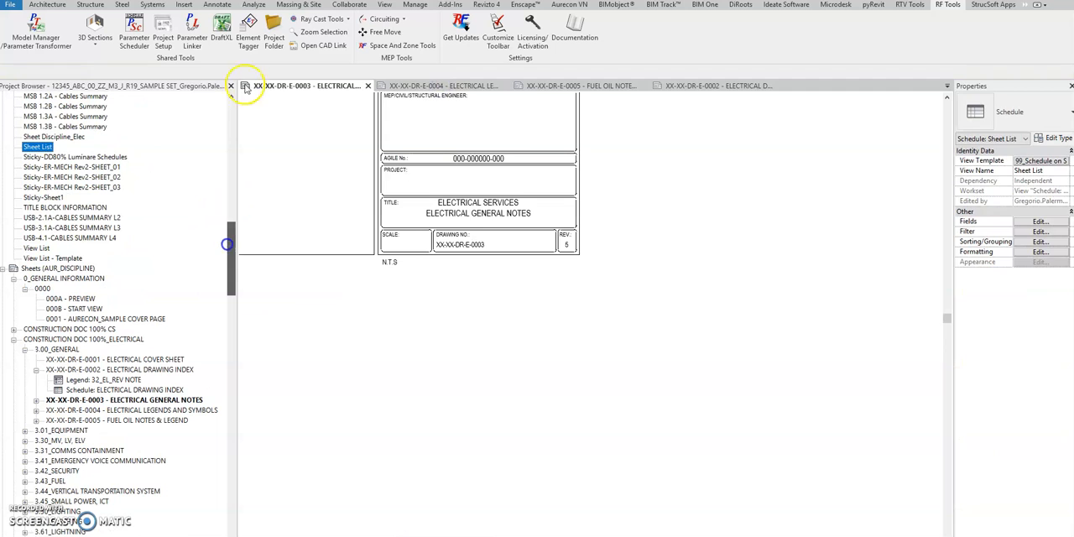
click(219, 1)
drag(230, 238, 231, 260)
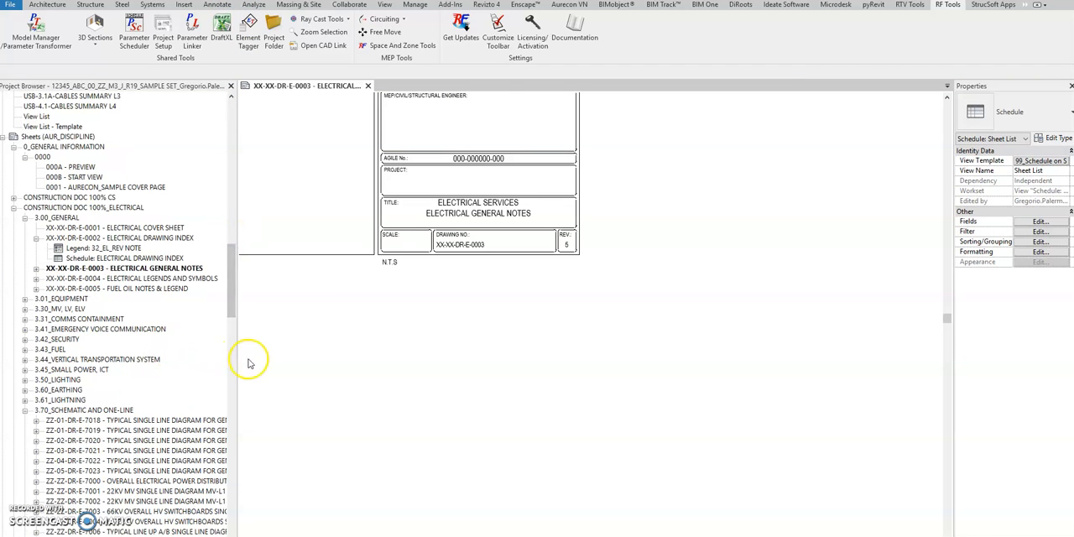
drag(236, 359, 355, 379)
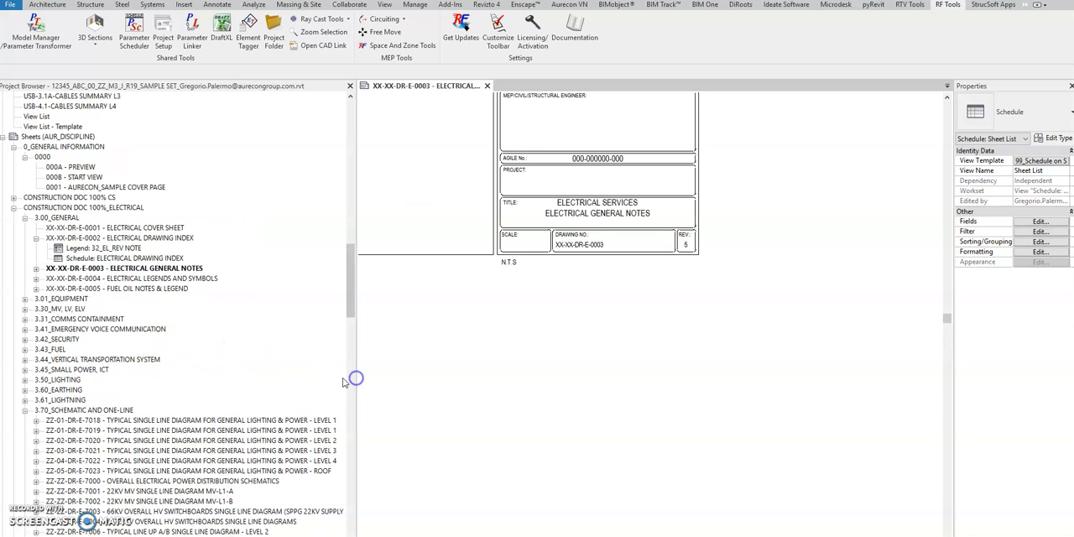
- Collapse the 3.70_SCHEMATIC AND ONE-LINE group and open sheet ZZ-ZZ-DR-M-1200 - AIR-SIDE SCHEMATIC SHEET 1 OF 5
click(251, 421)
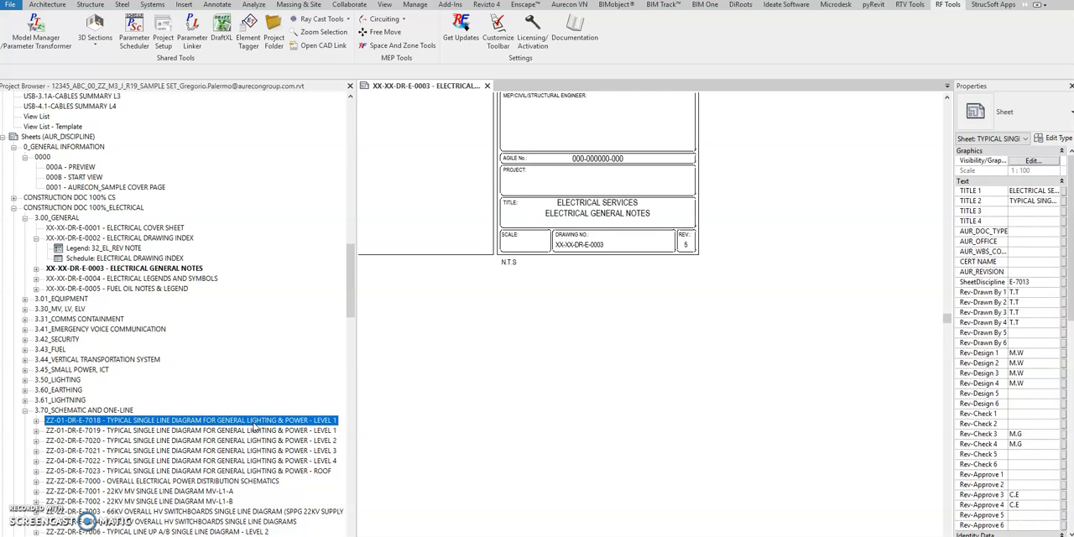
click(25, 409)
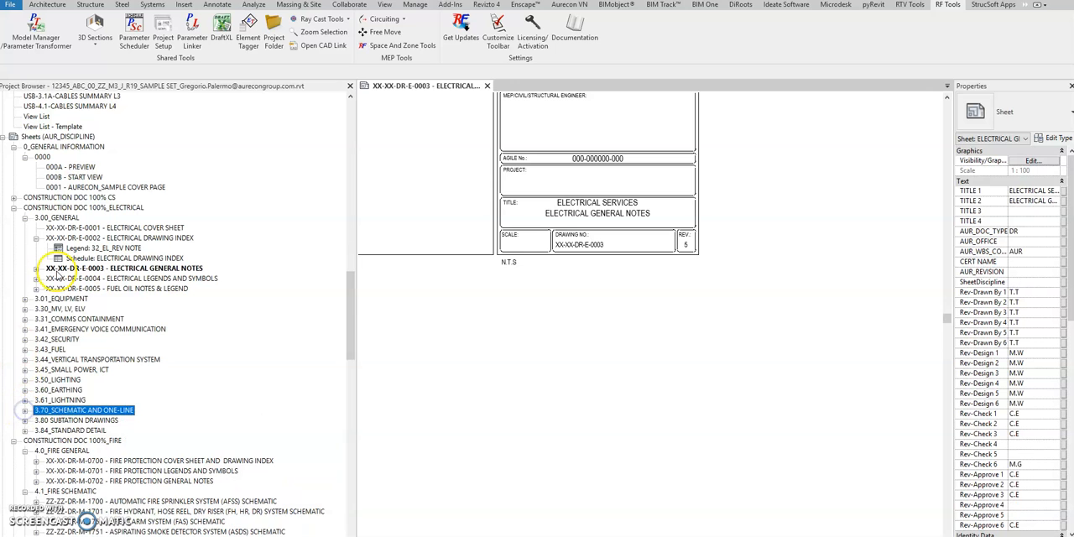
scroll(84, 340, down, 3)
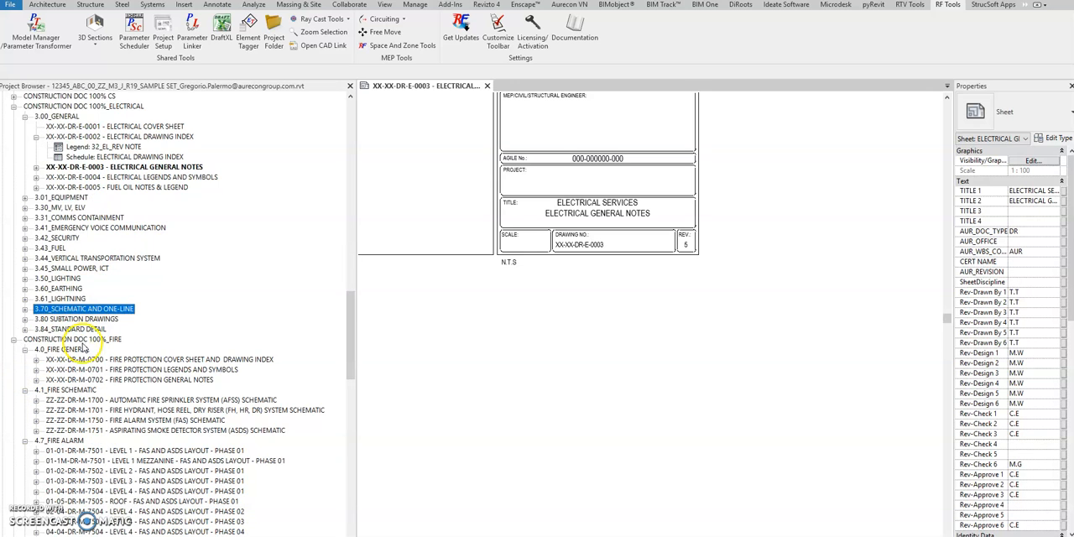
scroll(74, 367, down, 6)
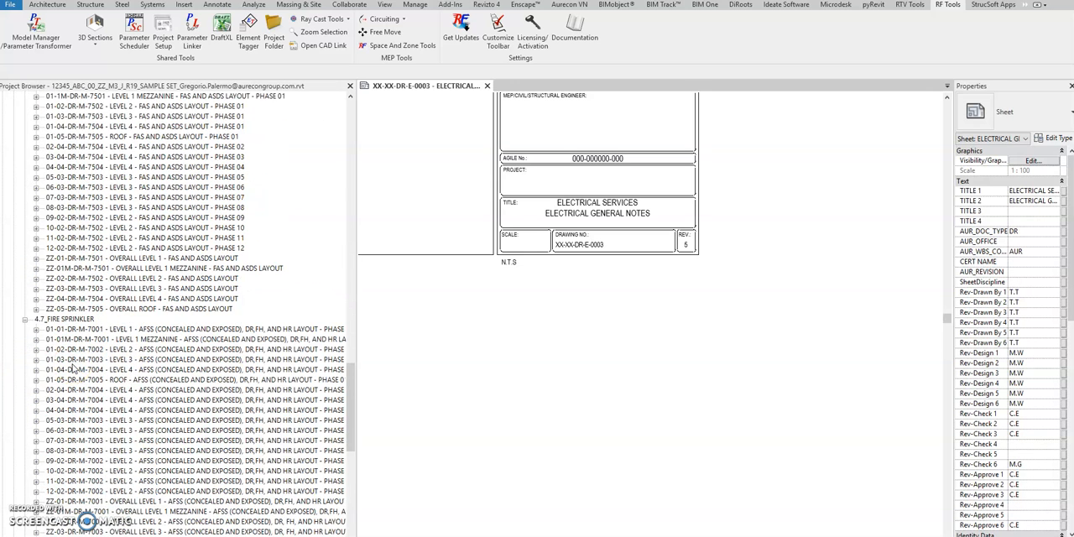
scroll(80, 365, down, 4)
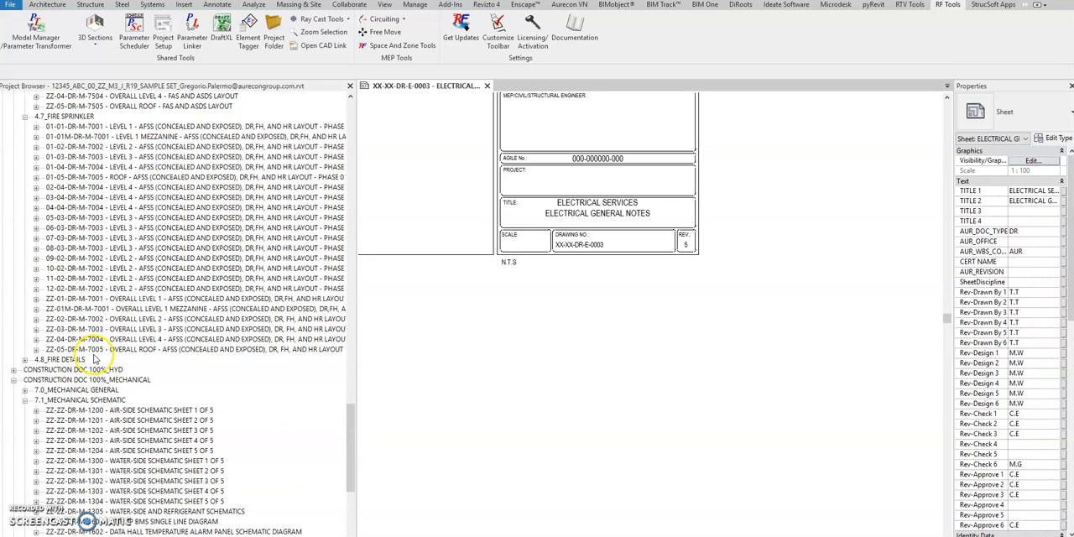
scroll(95, 358, down, 2)
click(84, 339)
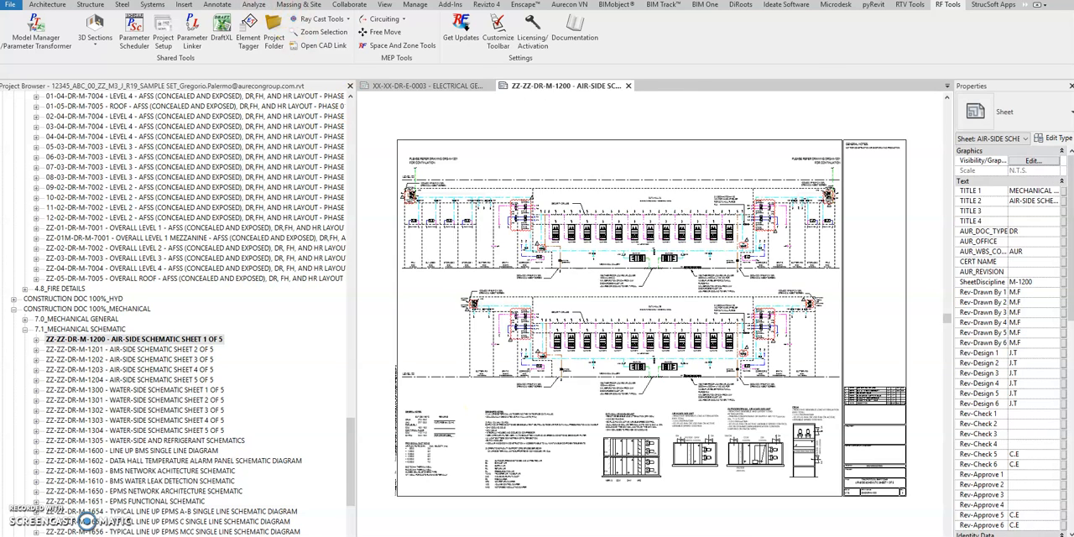
- Turn off Offscale for the title block of sheet ZZ-ZZ-DR-M-1200
middle_drag(815, 433, 473, 145)
scroll(496, 186, up, 5)
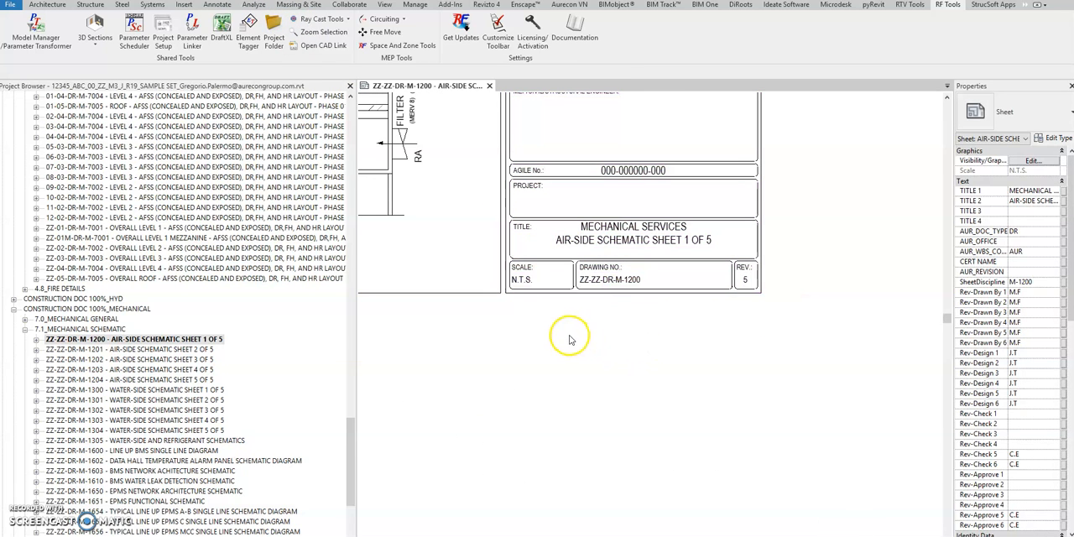
click(556, 294)
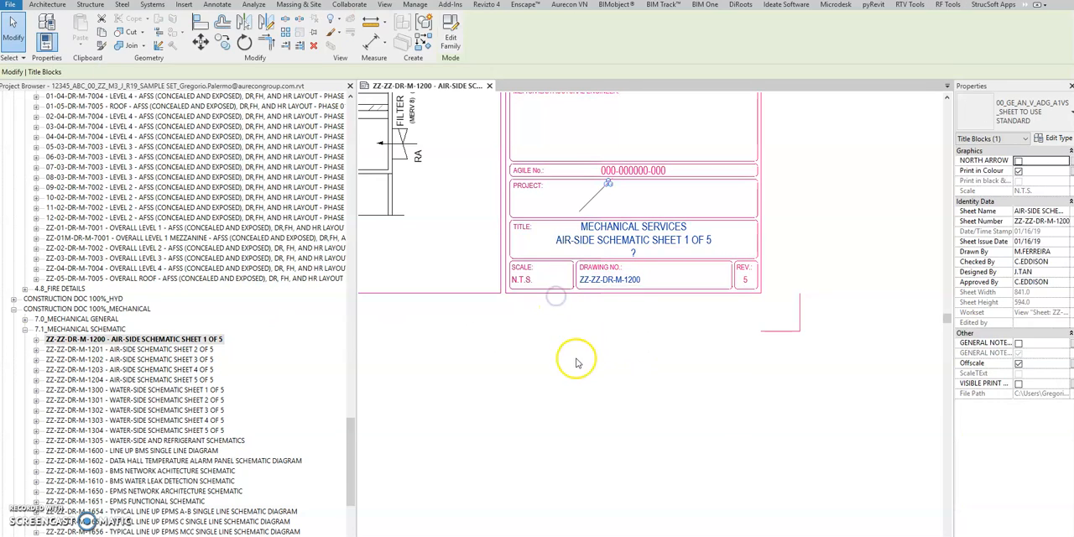
click(1018, 364)
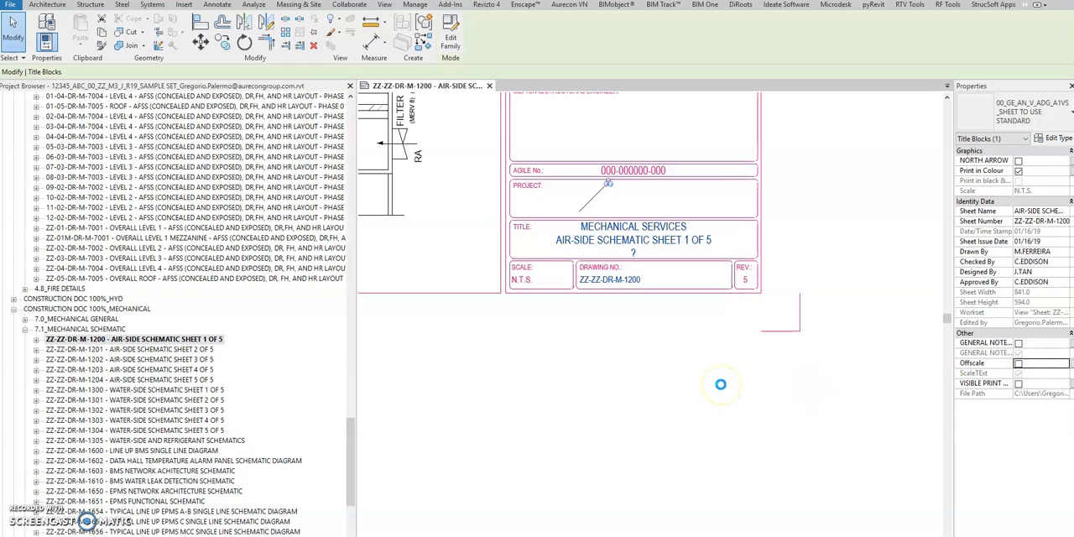
click(720, 384)
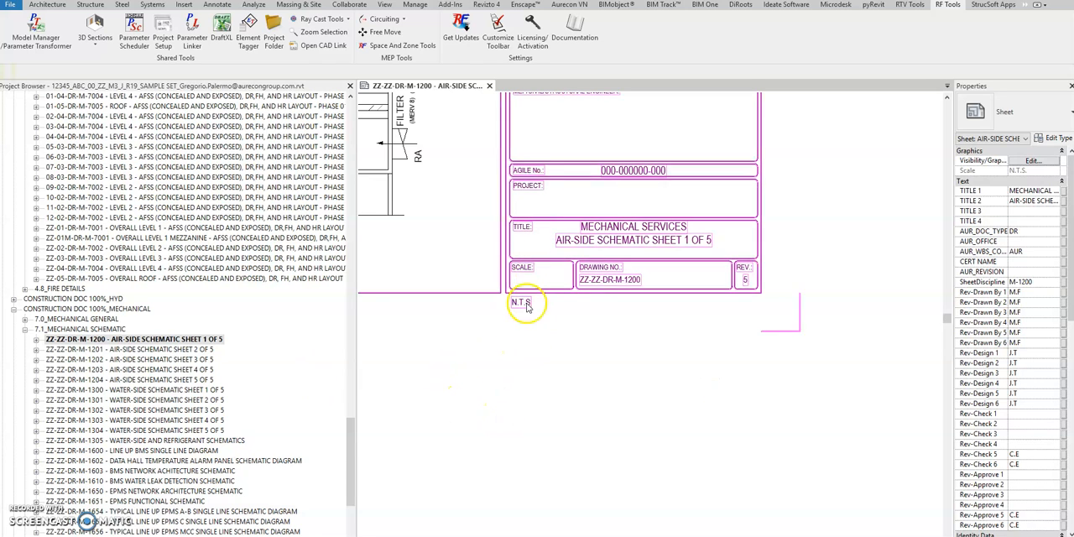
- Open sheets ZZ-ZZ-DR-M-1201, ZZ-ZZ-DR-M-1202 and ZZ-ZZ-DR-M-1305, and tile all open sheet views
mouse_move(355, 438)
mouse_down()
mouse_move(349, 468)
mouse_move(350, 424)
mouse_up()
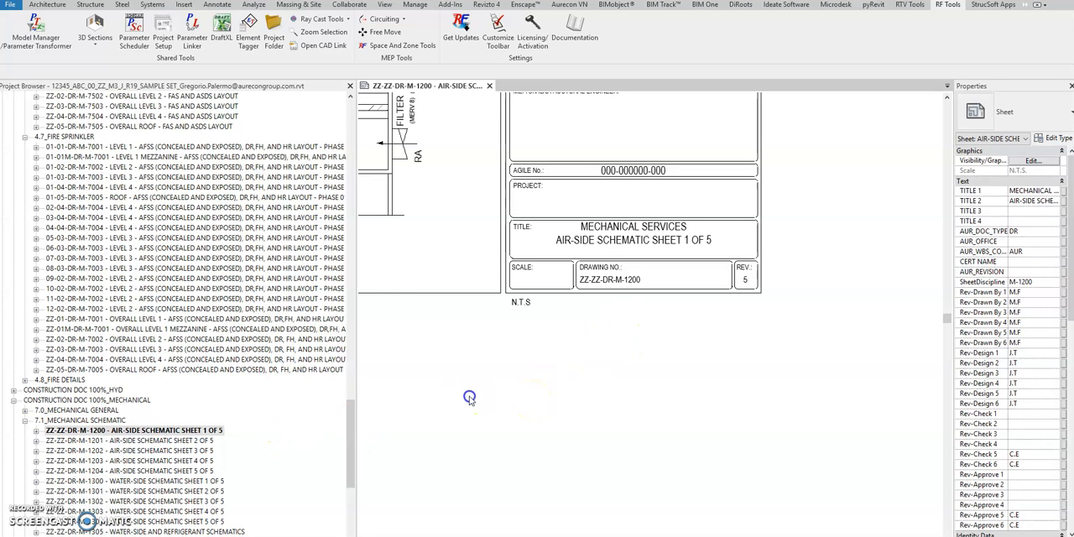
click(187, 442)
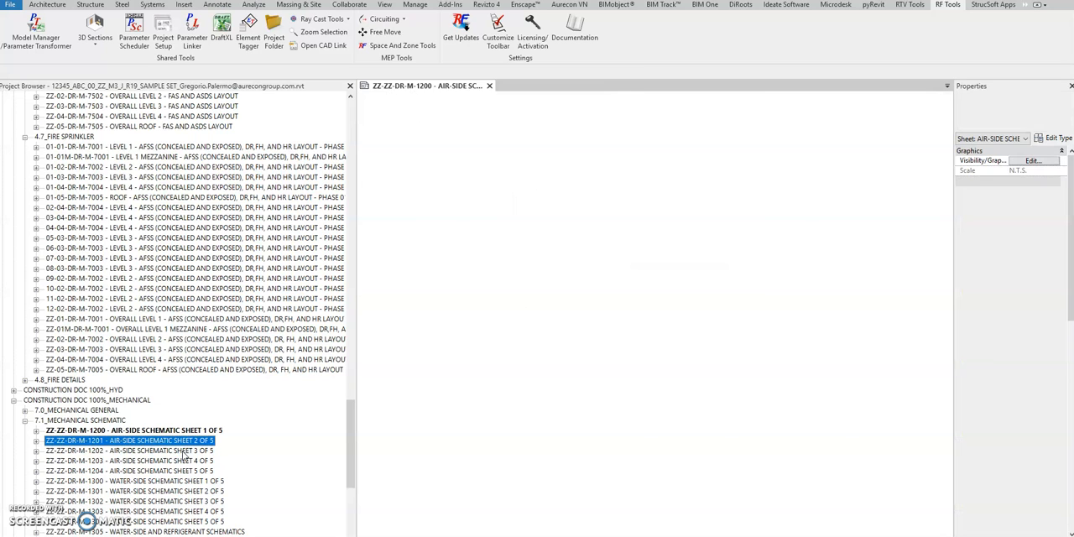
click(182, 451)
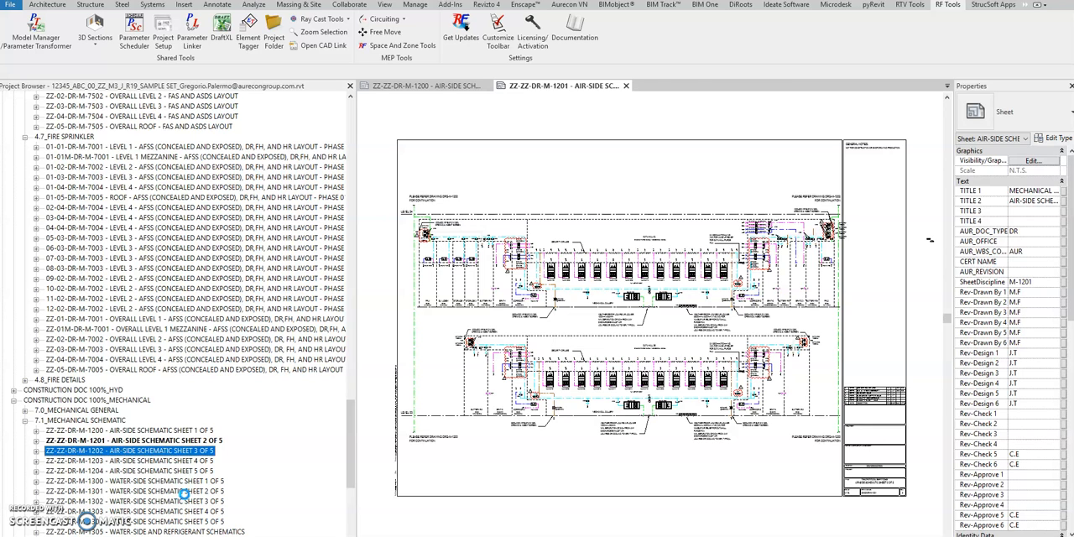
scroll(188, 470, down, 3)
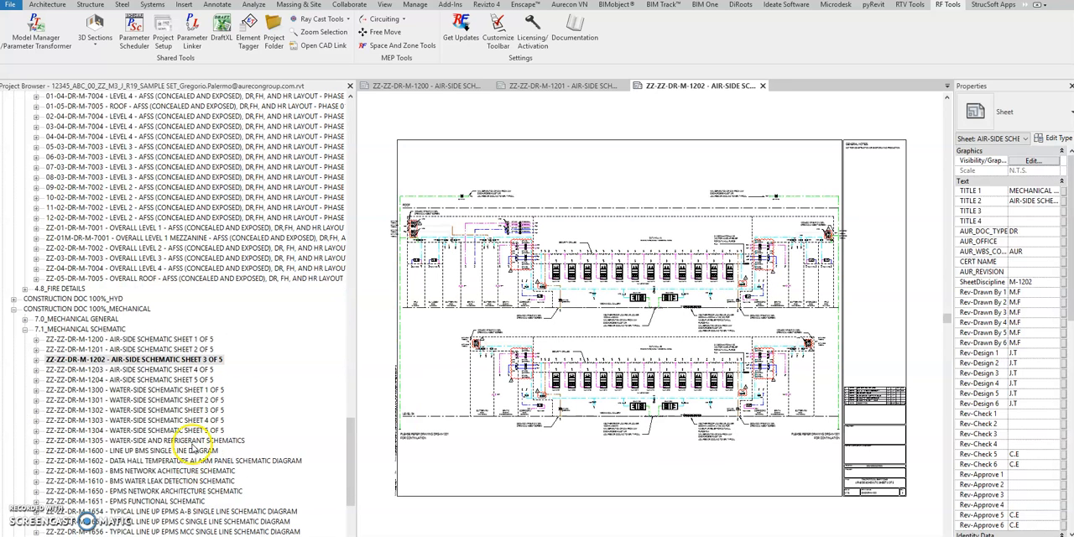
click(192, 441)
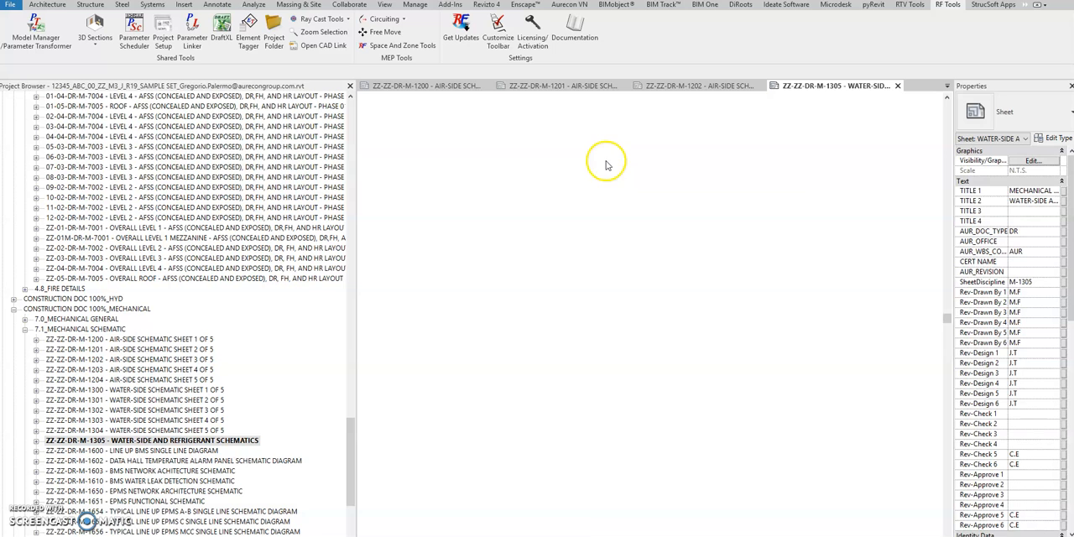
key(w)
key(t)
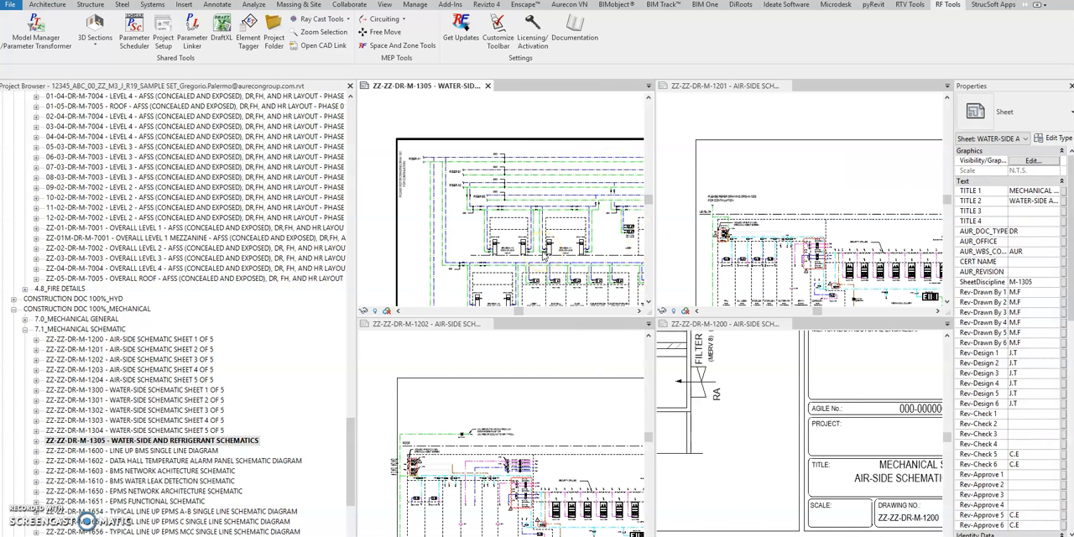
- Examine the scale field in the title blocks of sheets ZZ-ZZ-DR-M-1305 and ZZ-ZZ-DR-M-1201
key(z)
key(a)
middle_drag(551, 232, 470, 136)
scroll(492, 161, up, 5)
scroll(541, 233, up, 3)
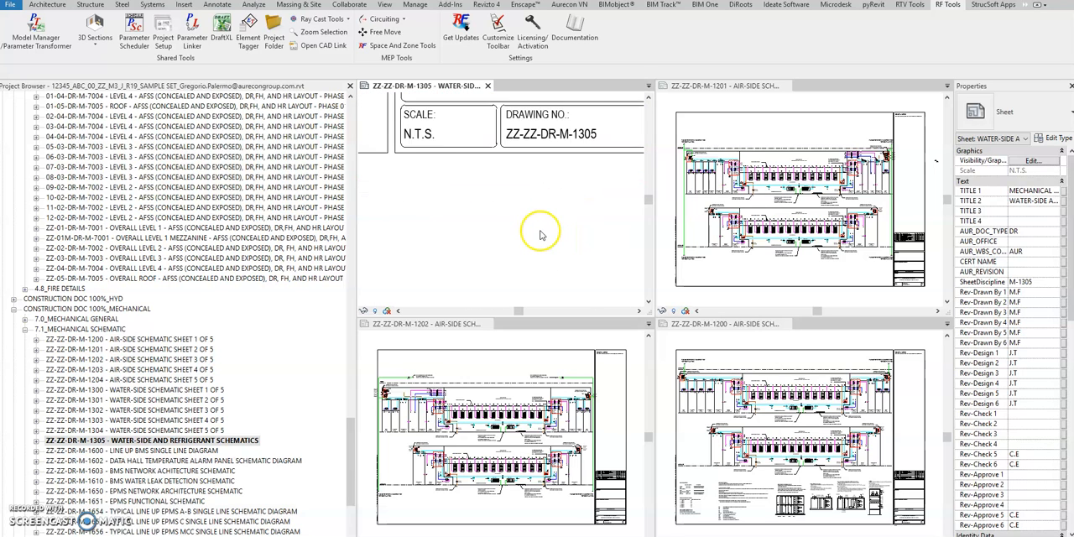
scroll(541, 234, down, 1)
click(744, 146)
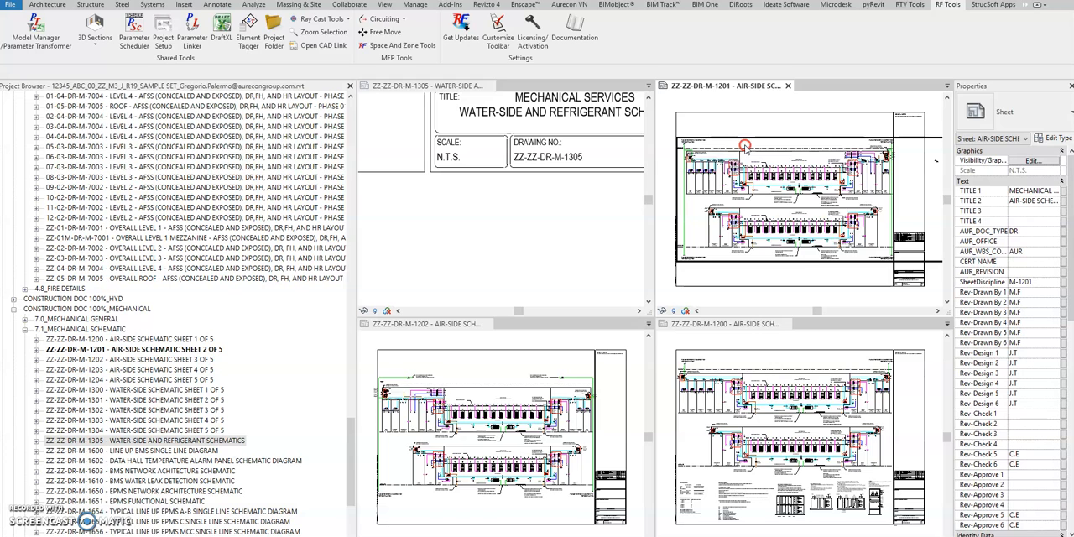
scroll(815, 252, up, 2)
middle_drag(815, 252, 688, 137)
scroll(870, 232, up, 2)
scroll(820, 185, up, 2)
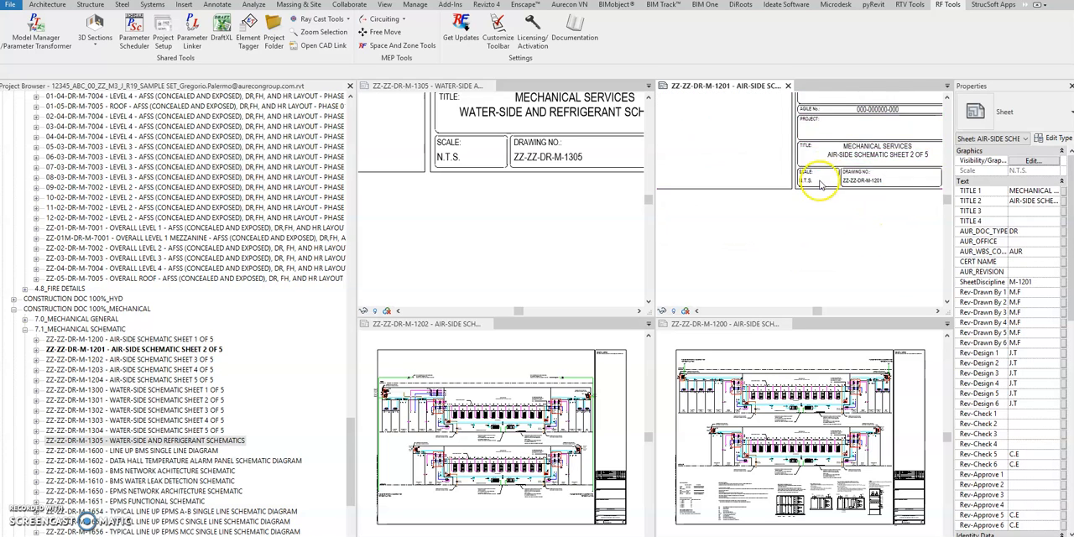
scroll(821, 185, up, 2)
- Examine the scale text in the title blocks of sheets ZZ-ZZ-DR-M-1202 and ZZ-ZZ-DR-M-1200 for comparison
click(587, 448)
middle_drag(588, 449, 432, 298)
scroll(456, 446, up, 5)
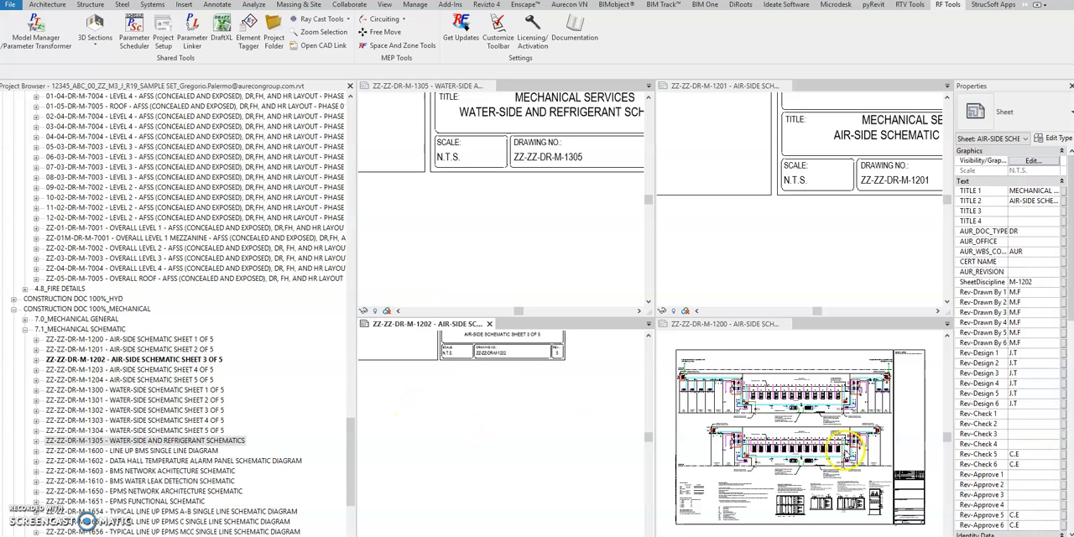
click(845, 454)
scroll(826, 464, up, 3)
middle_drag(847, 468, 722, 333)
scroll(852, 461, up, 4)
click(557, 450)
middle_drag(586, 418, 564, 476)
scroll(508, 432, up, 2)
middle_drag(509, 437, 525, 491)
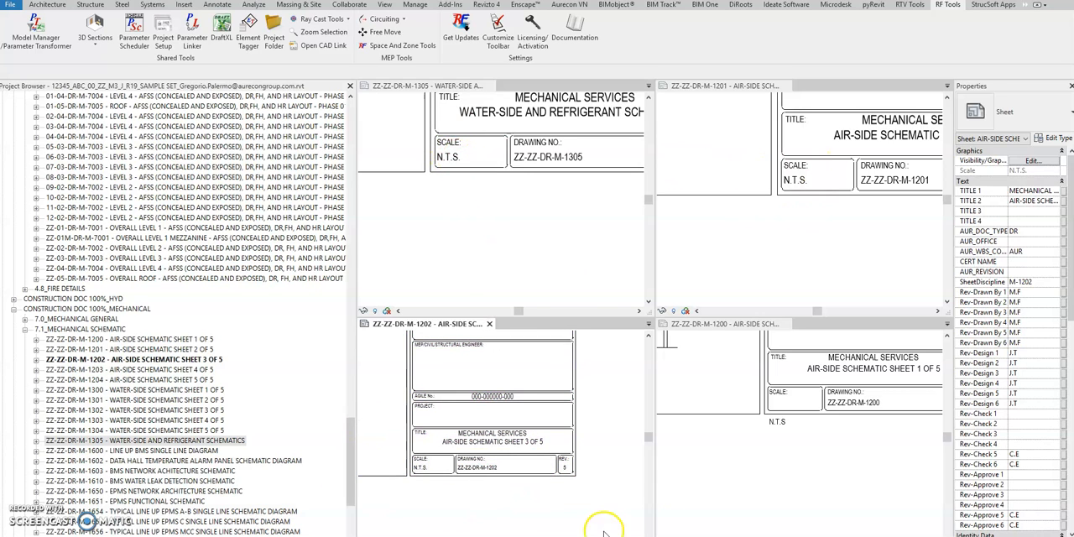
click(803, 486)
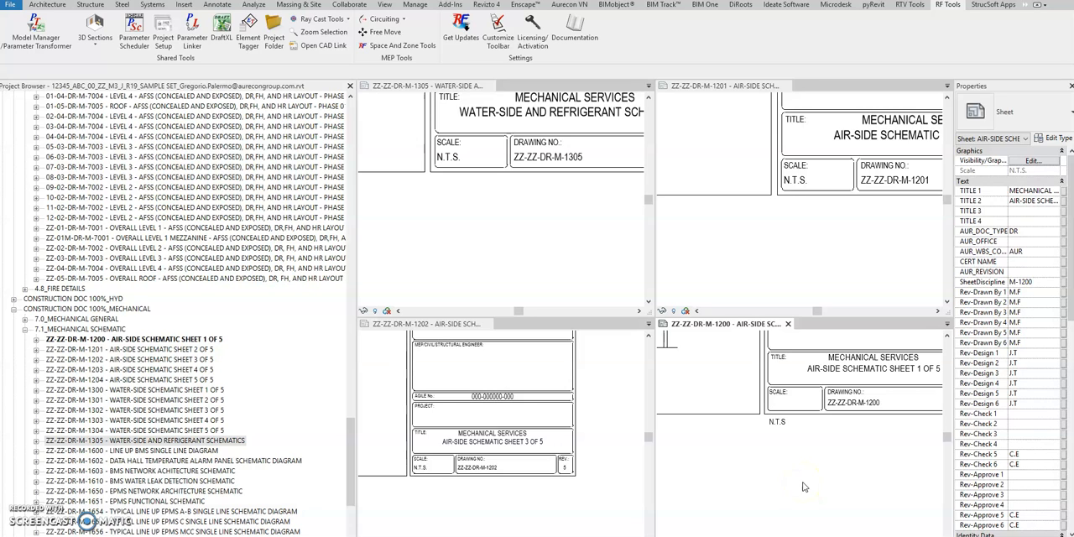
click(829, 242)
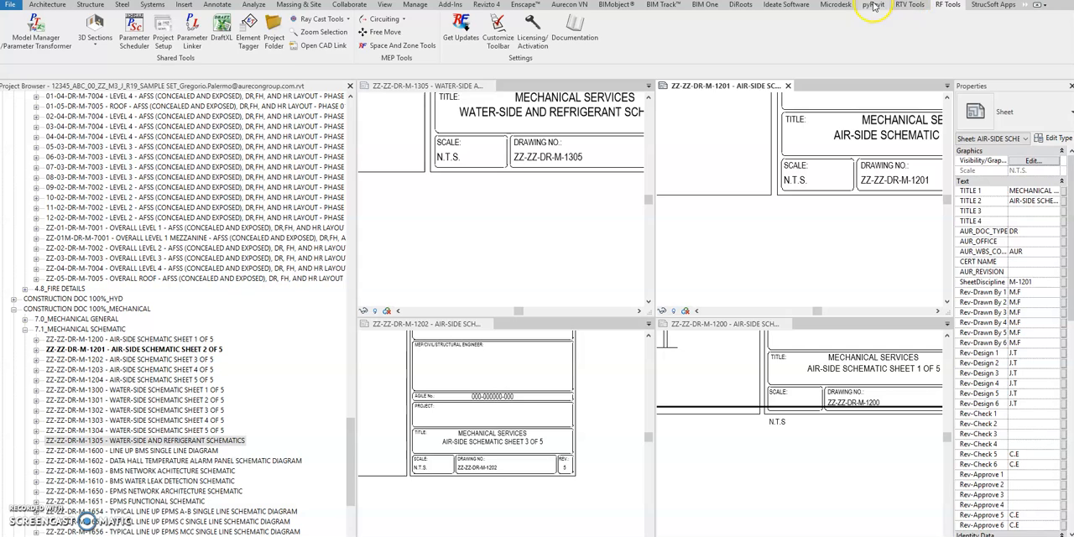
- Start pyRevit's Select TitleBlocks on Sheets tool and choose the All Sheets sheet set
click(873, 7)
click(776, 38)
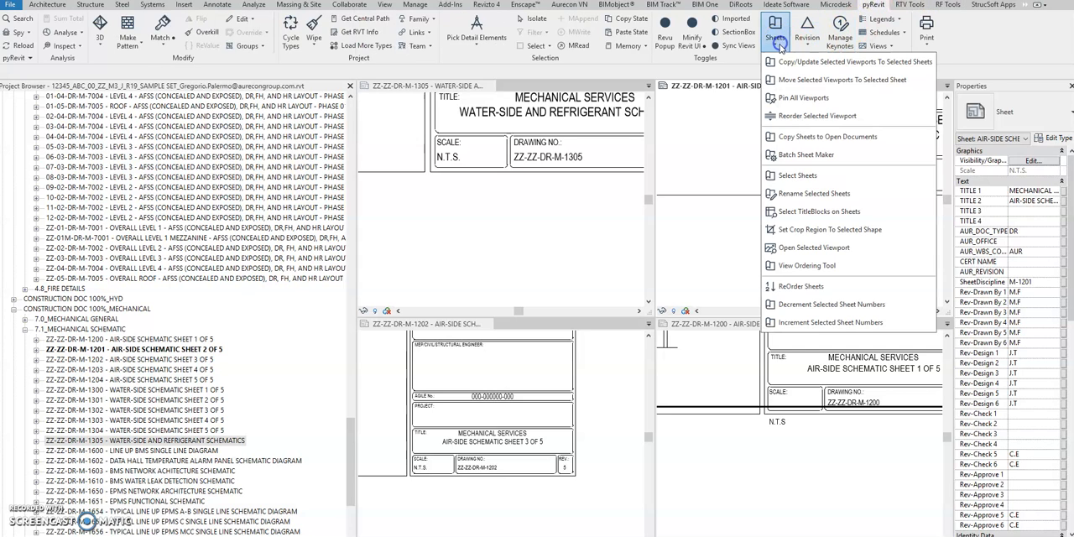
click(822, 219)
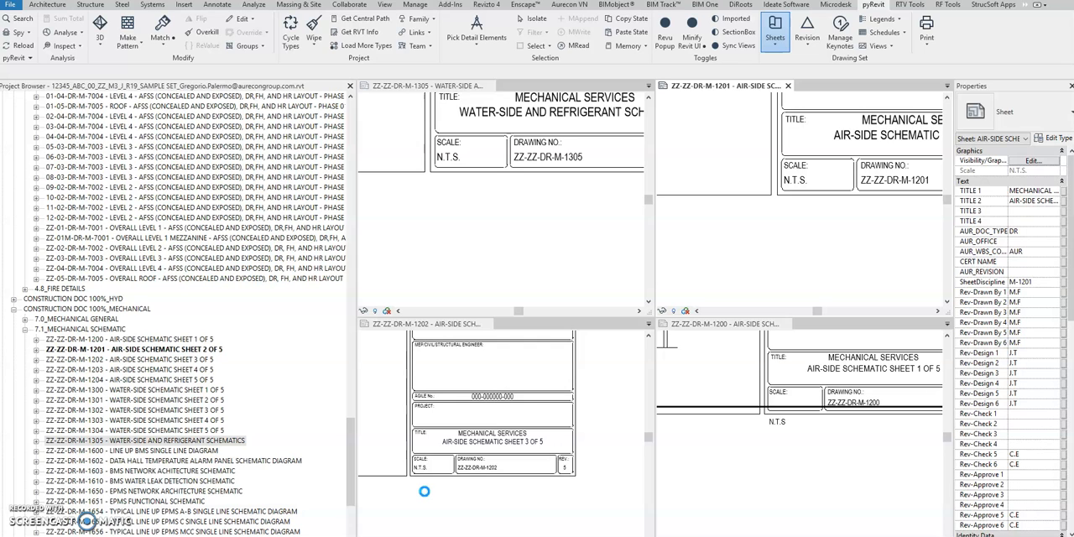
click(480, 501)
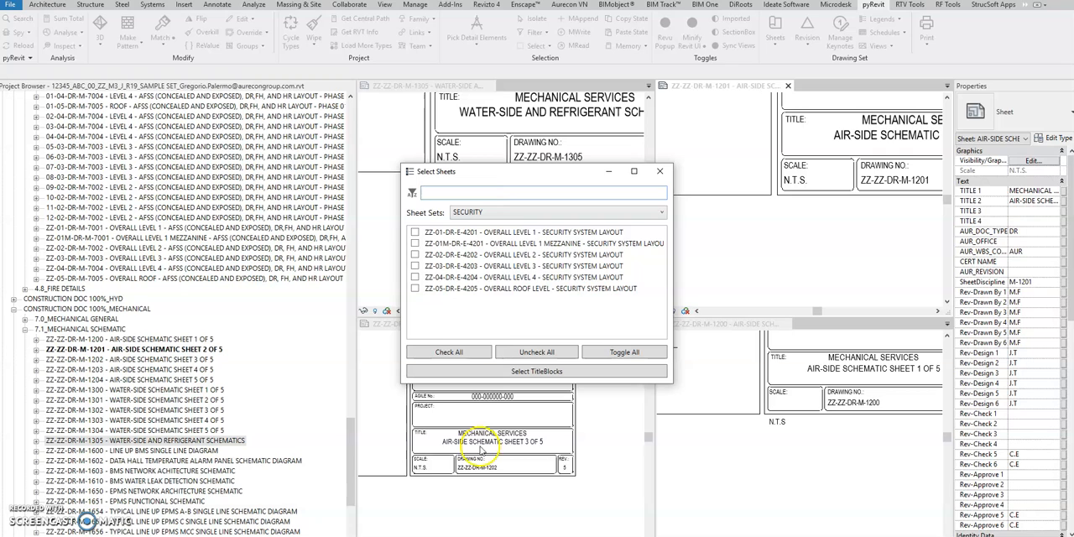
click(484, 213)
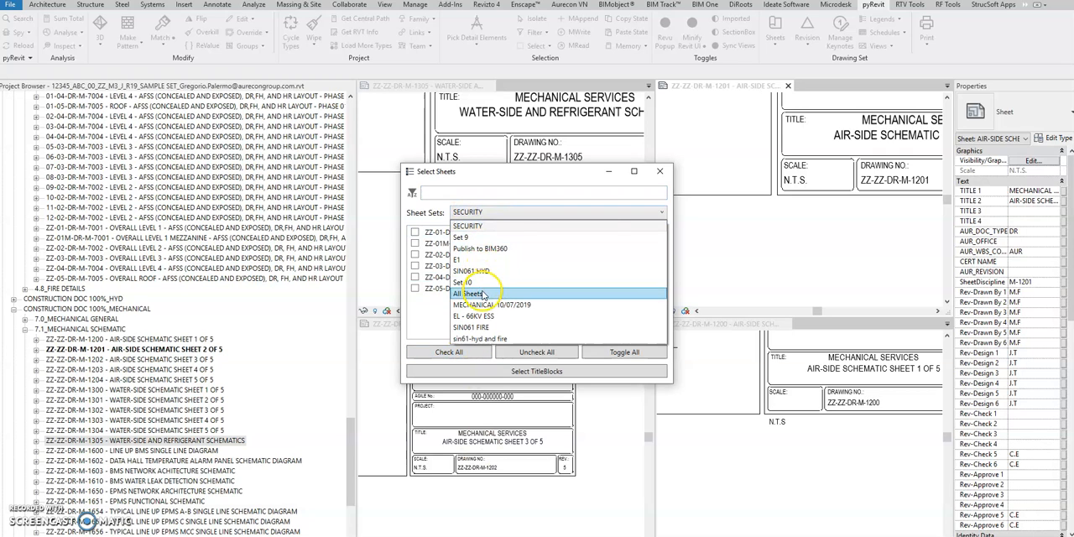
click(483, 291)
- Filter the sheet list by SCHEMATIC, check all matching sheets and select their title blocks
click(478, 193)
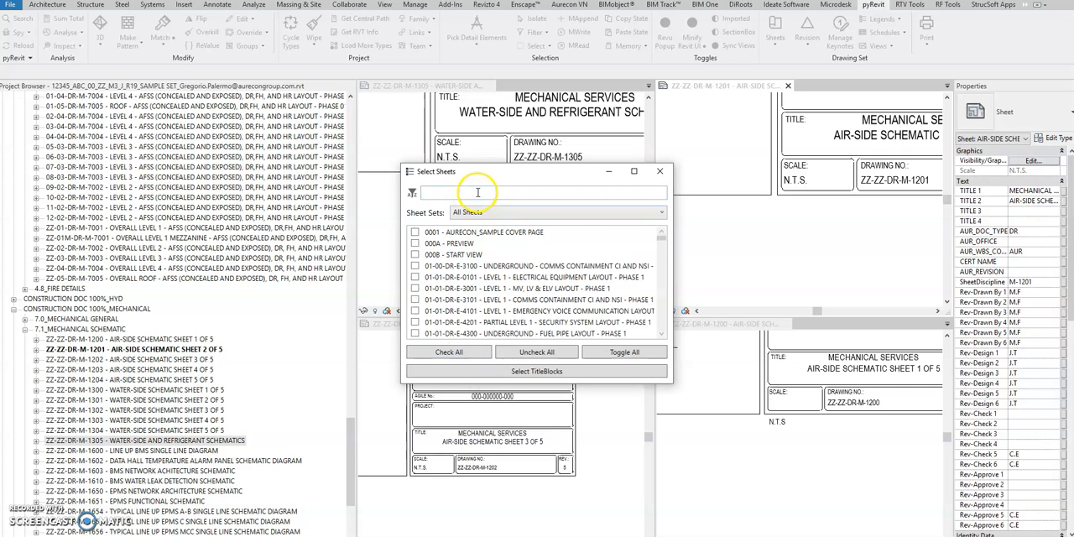
text(SCHEMATIC)
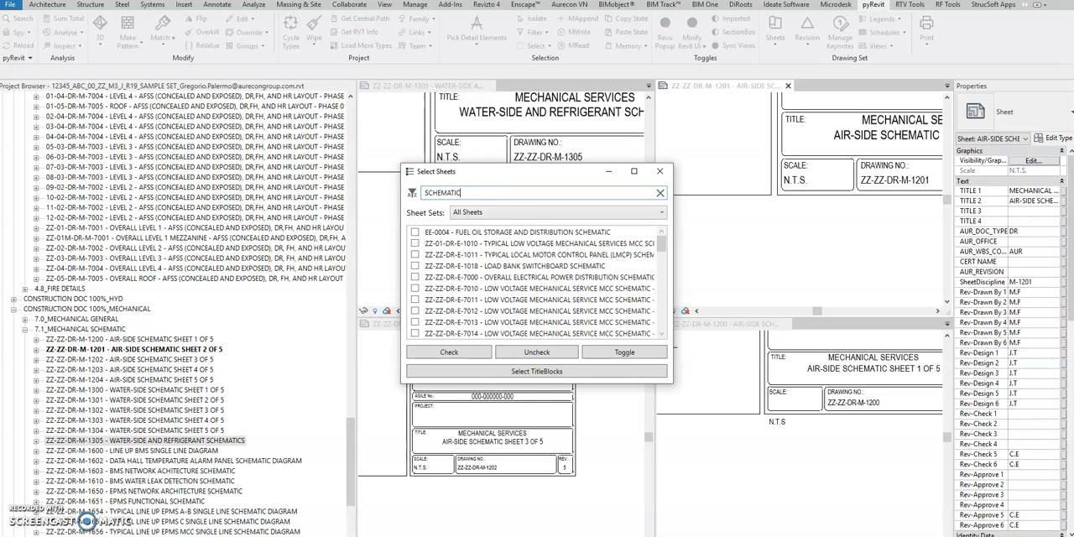
click(483, 353)
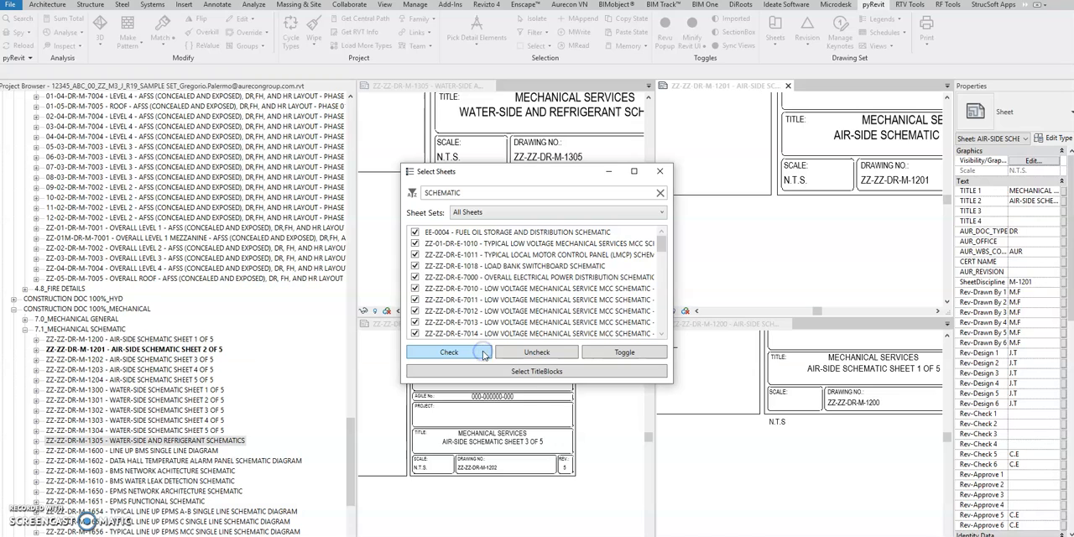
click(537, 372)
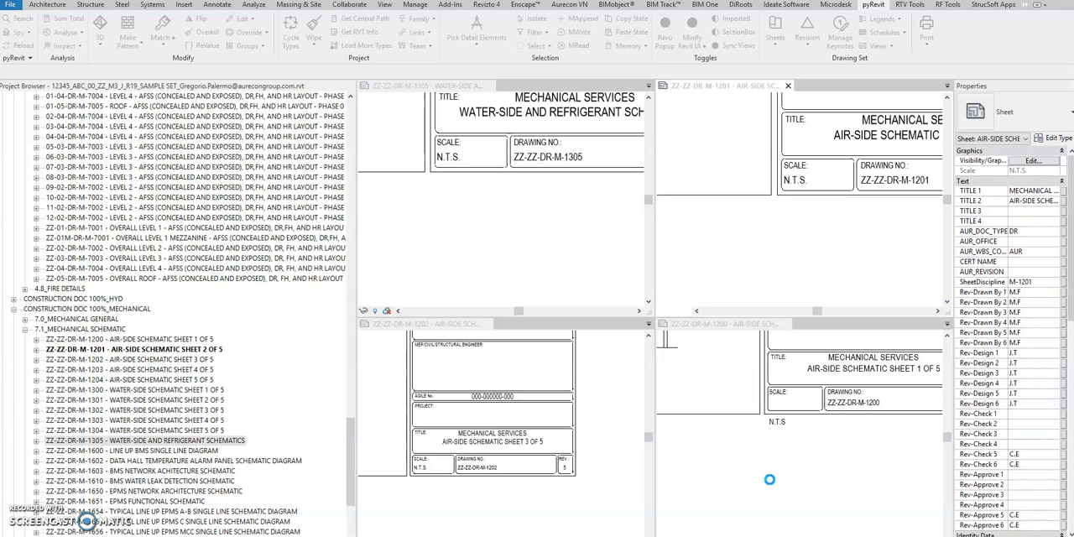
click(762, 449)
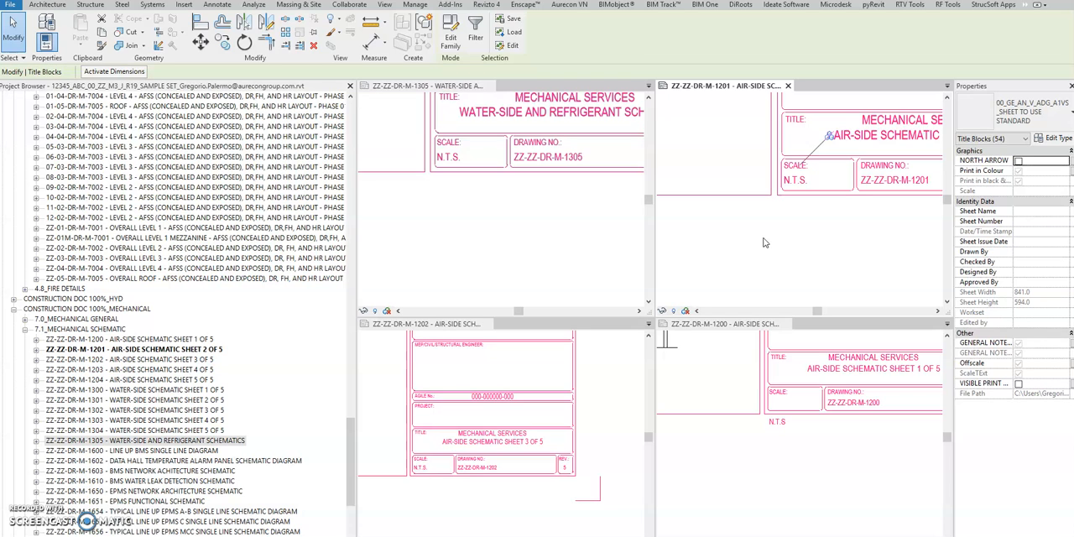
- Turn off Offscale for all selected schematic title blocks and clear the selection
click(1018, 367)
click(1018, 383)
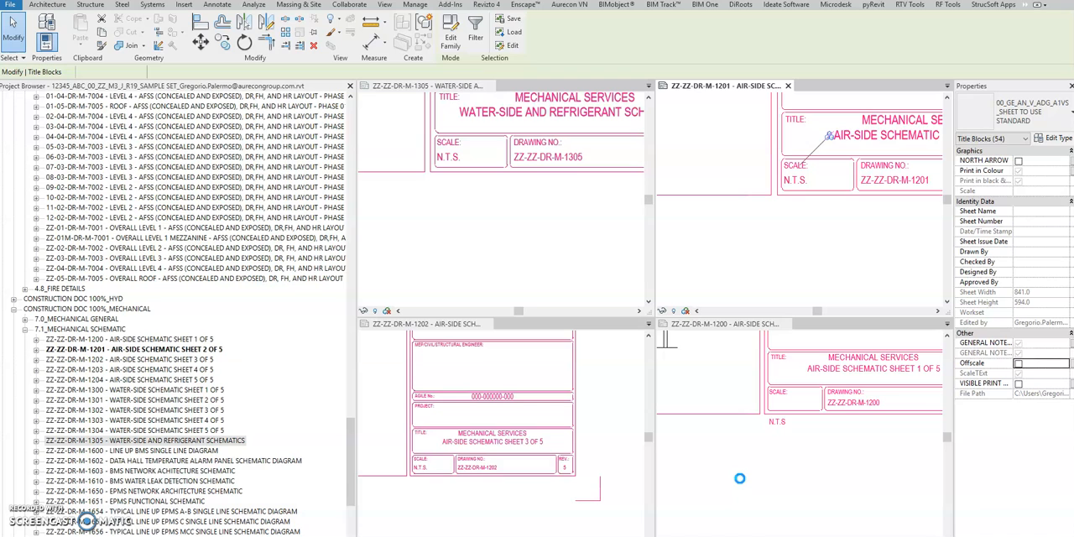
click(723, 477)
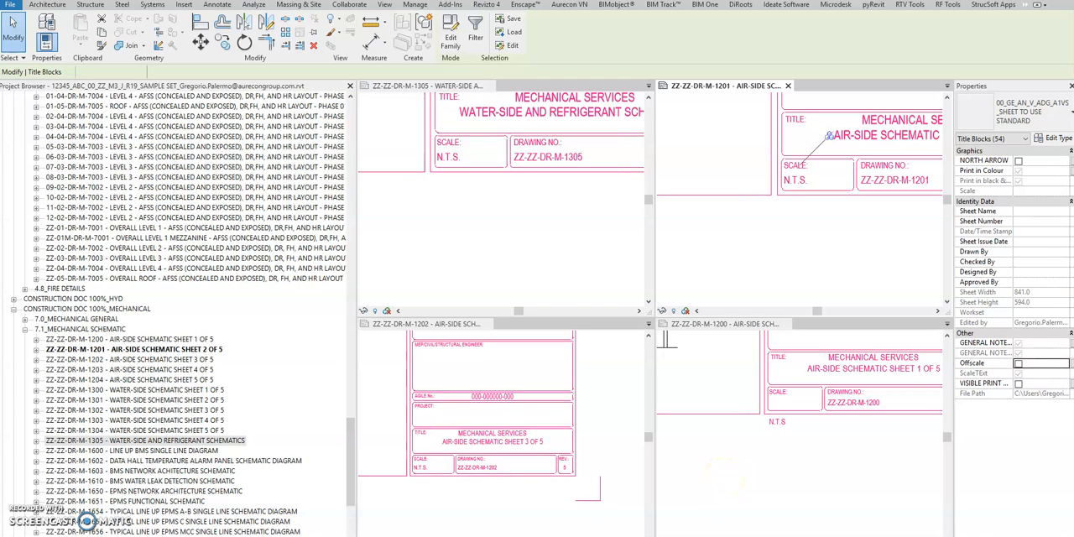
click(842, 494)
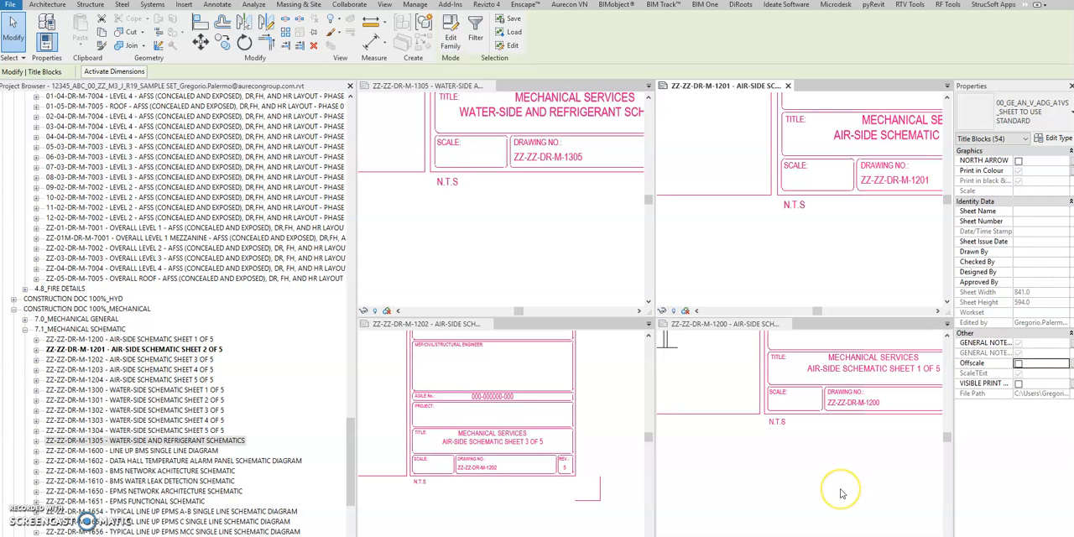
click(832, 488)
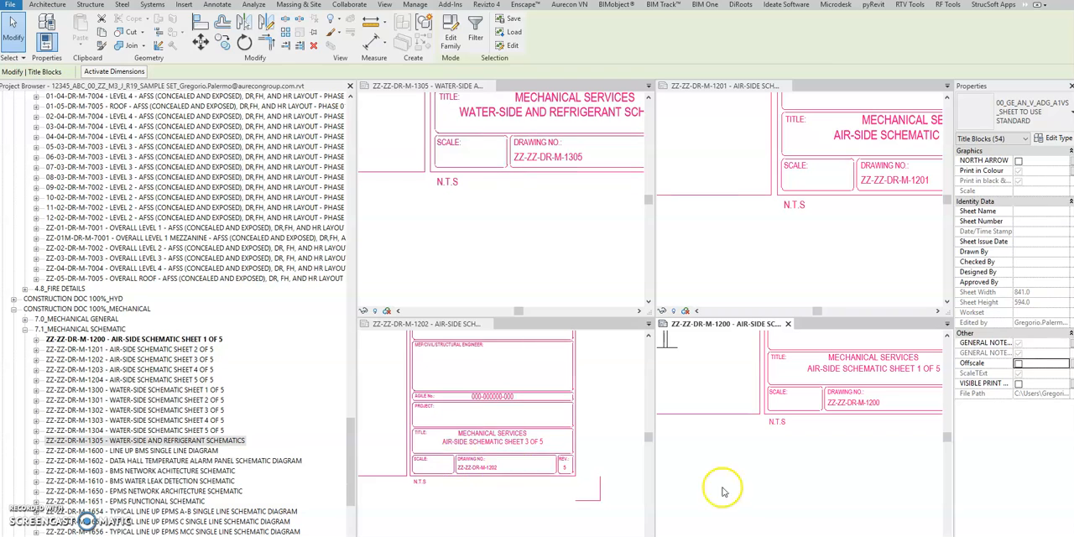
click(757, 491)
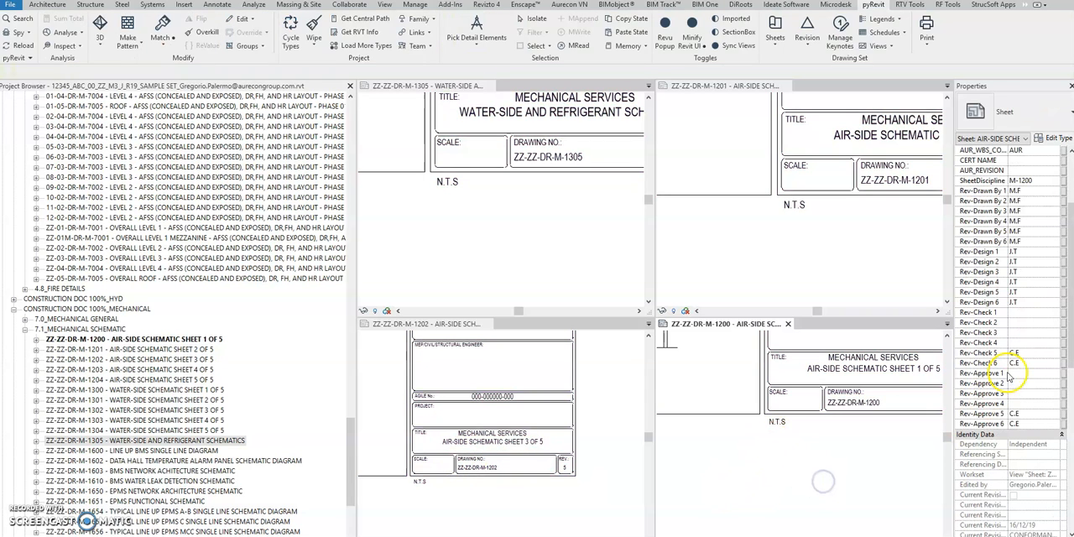
- Widen the Properties palette and set the SCALE TEXT of sheet ZZ-ZZ-DR-M-1200 to N.T.S/1:20/1:50
drag(953, 237, 874, 232)
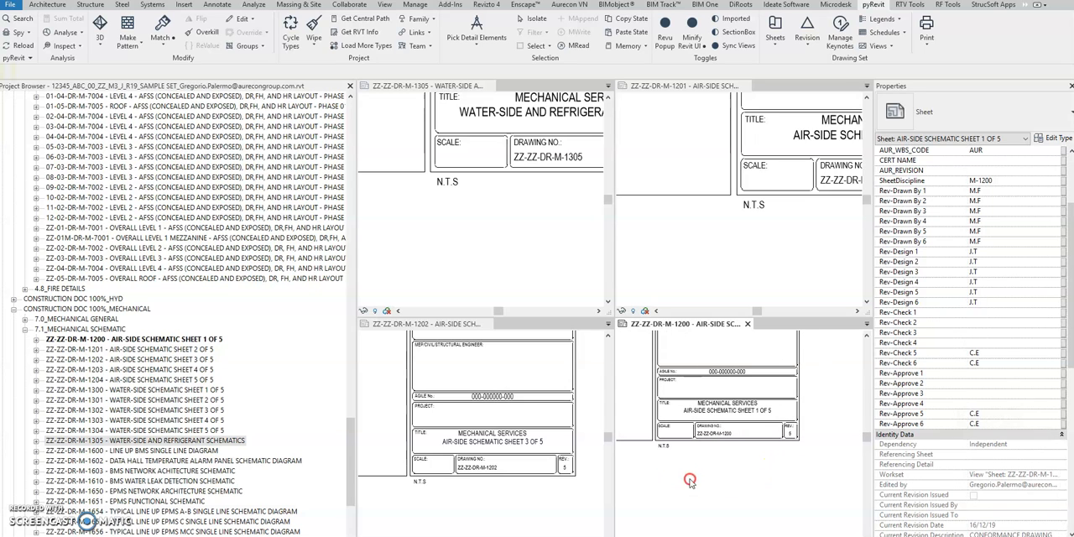
click(1011, 504)
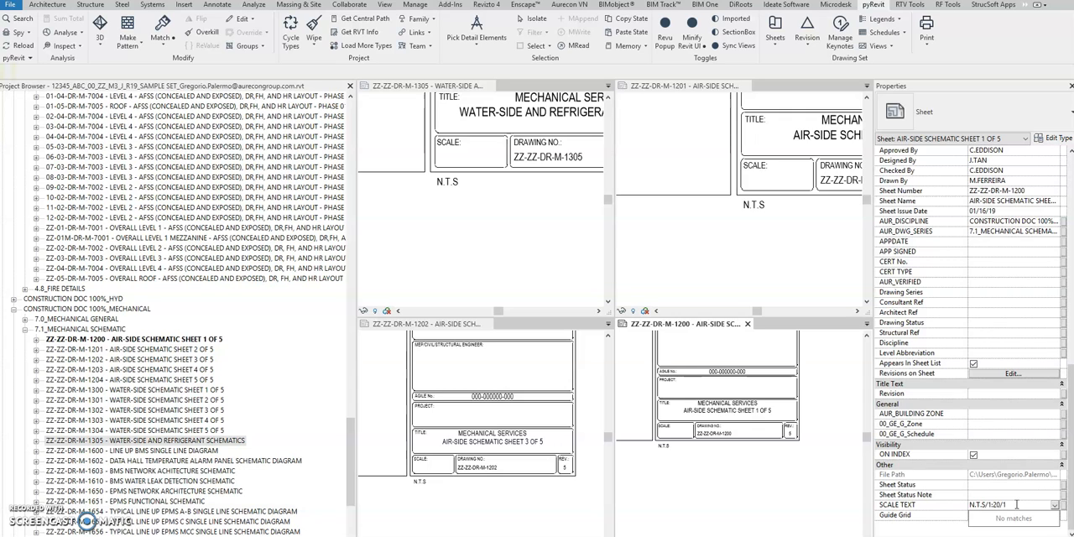
click(741, 500)
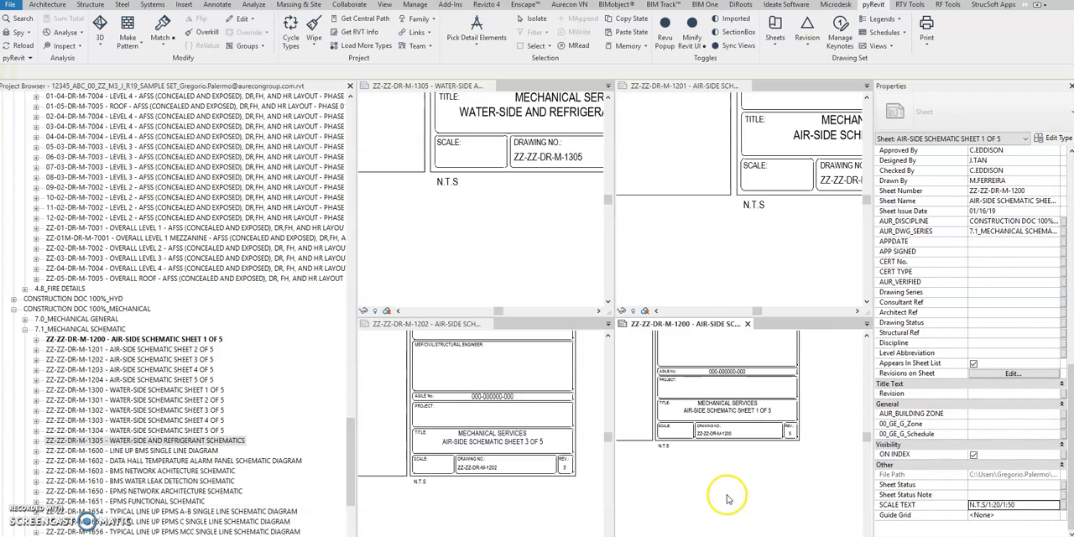
middle_drag(722, 494, 755, 501)
scroll(756, 500, up, 3)
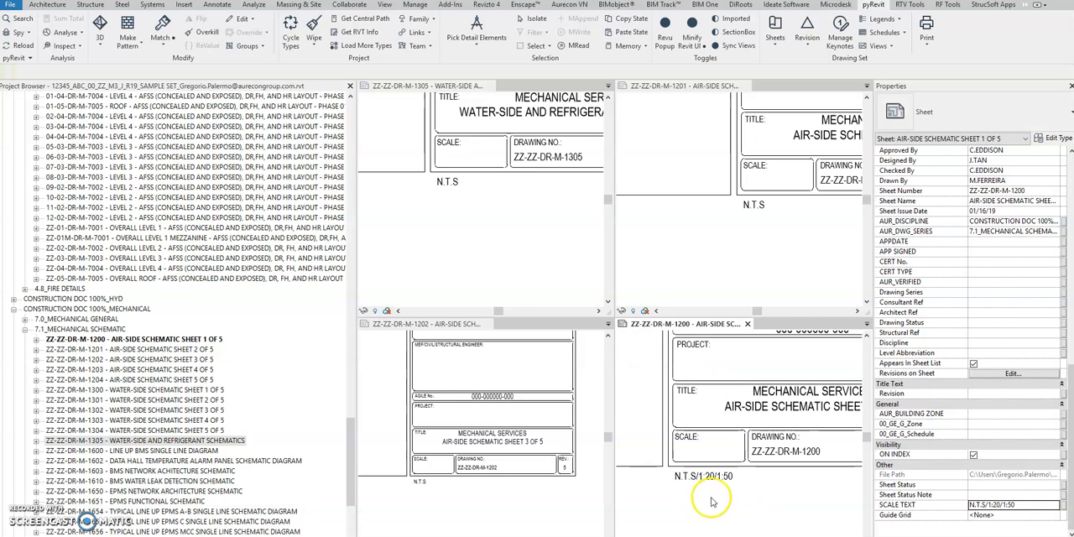
click(689, 489)
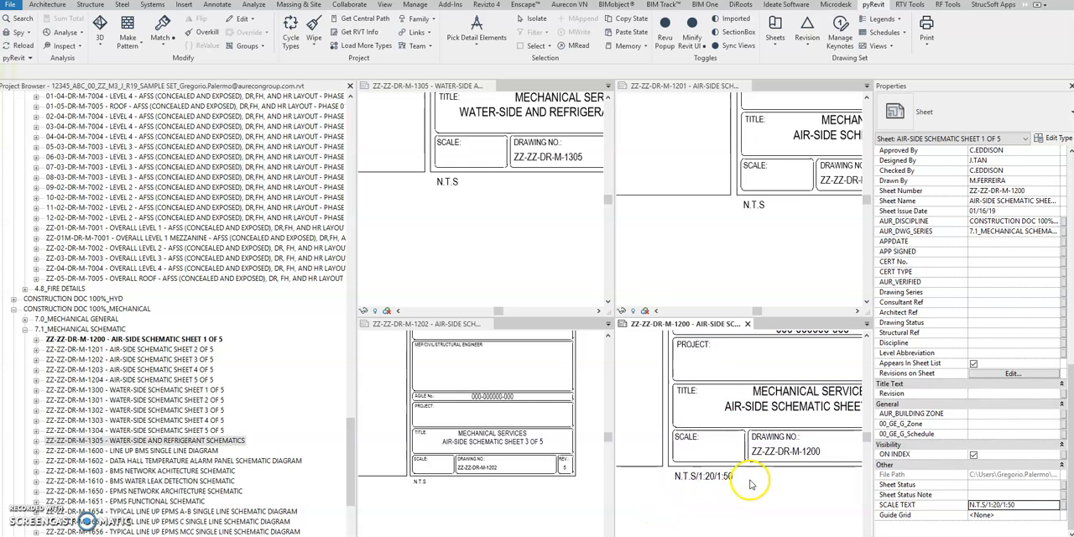
- Switch to the exported sheet list in Excel and filter the Sheet Name column by SCHEMATIC
click(715, 249)
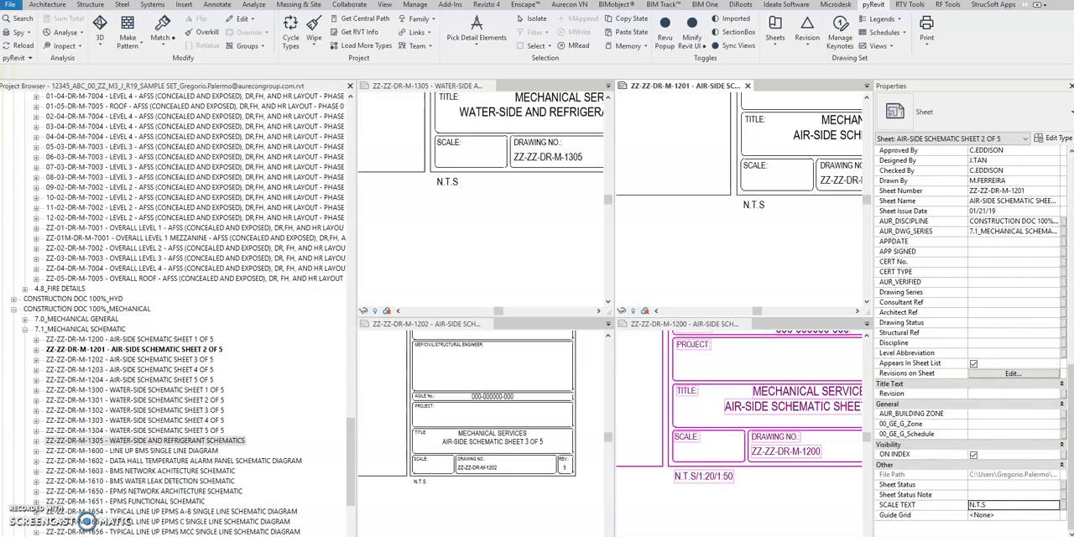
key(alt+Tab)
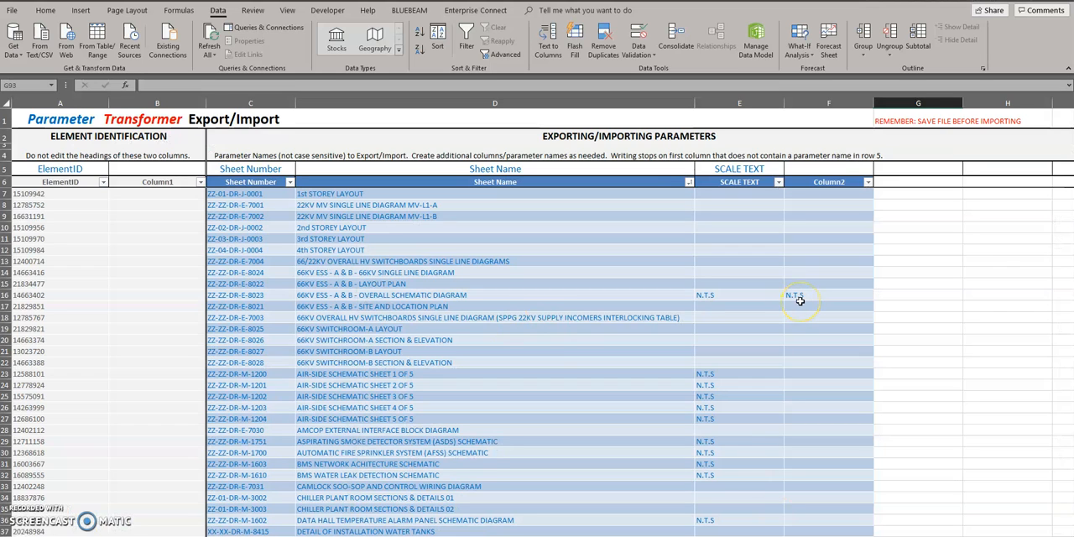
click(688, 182)
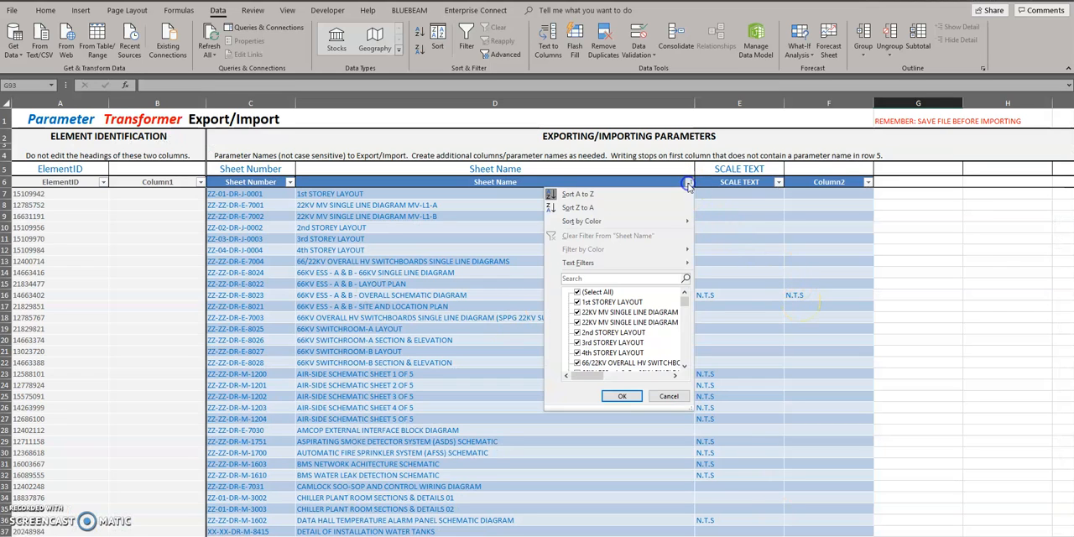
click(597, 278)
text(SCHEMATIC)
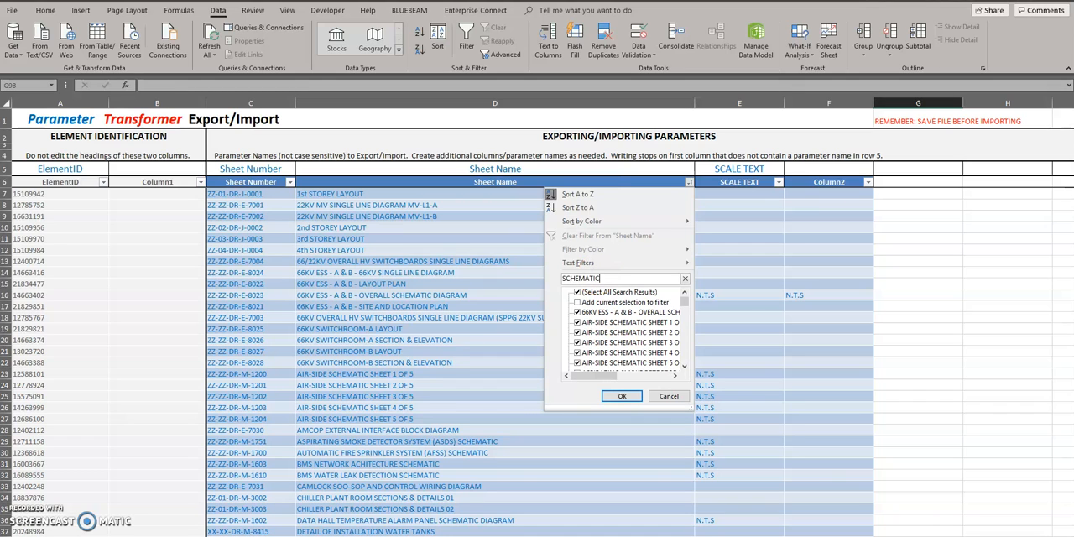
click(621, 395)
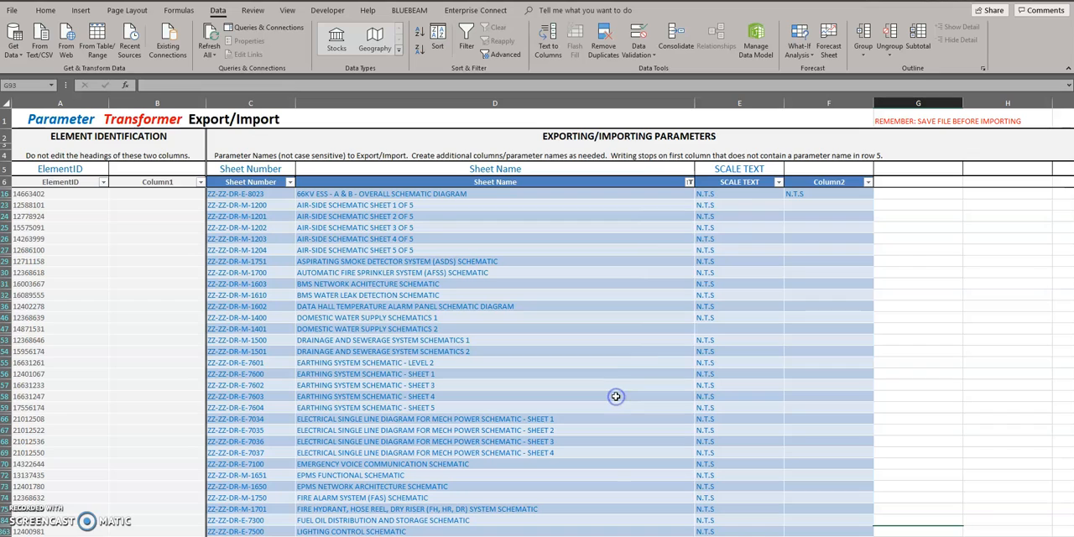
- Set the SCALE TEXT of sheet ZZ-ZZ-DR-E-8023 to N.T.S/ 1:20/1:50
click(754, 194)
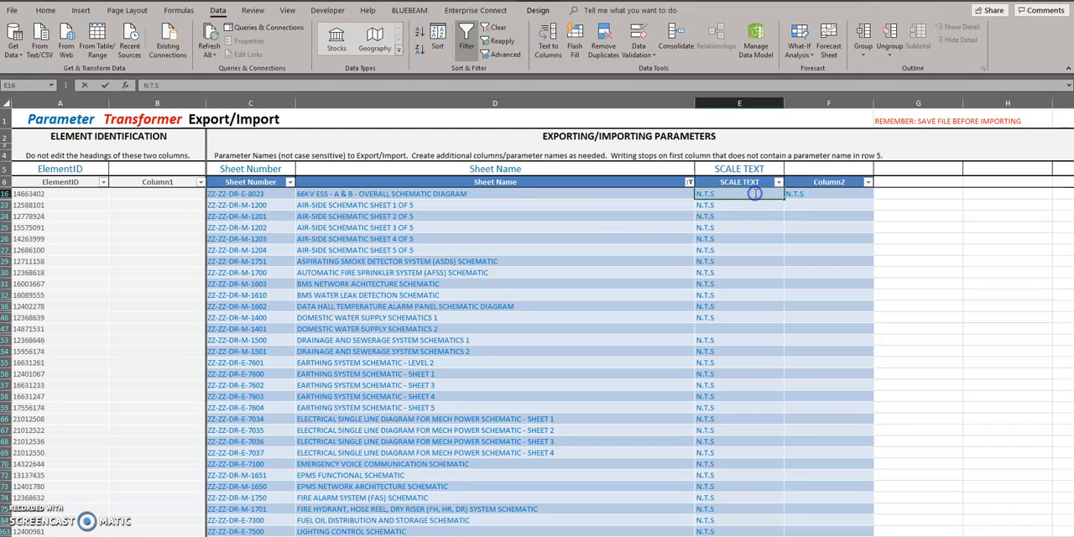
double_click(754, 193)
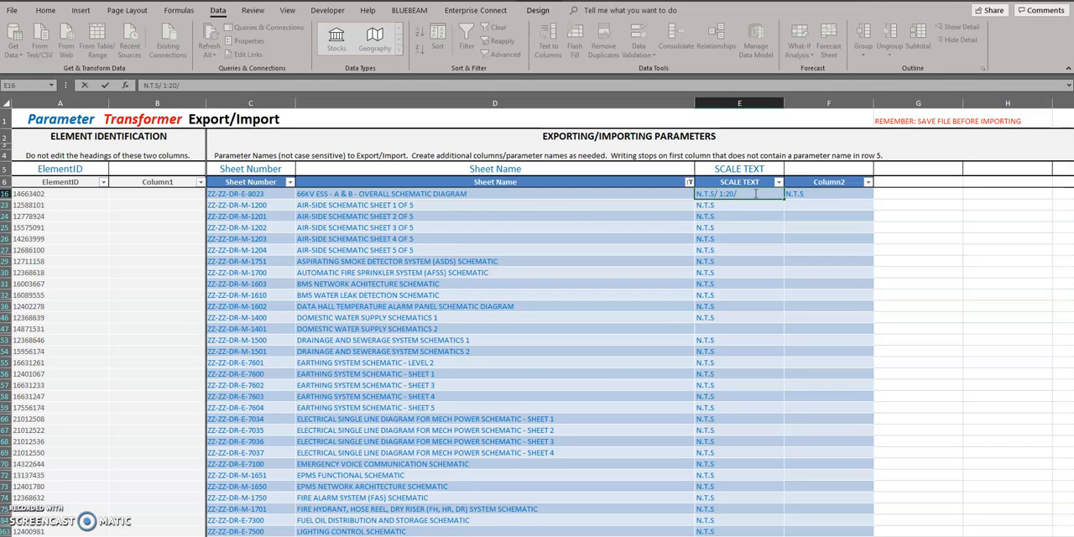
click(818, 204)
click(766, 194)
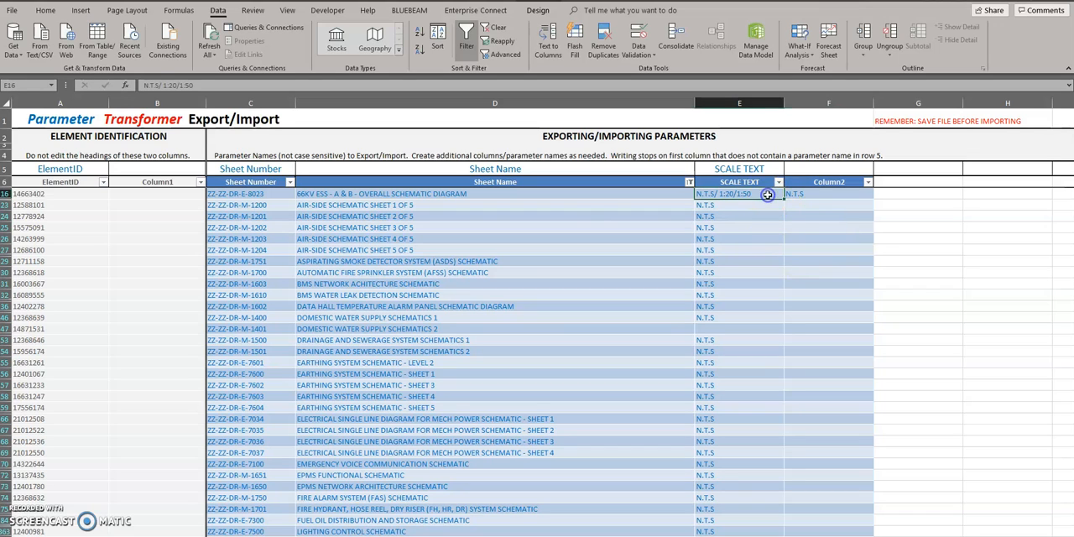
key(Delete)
click(779, 194)
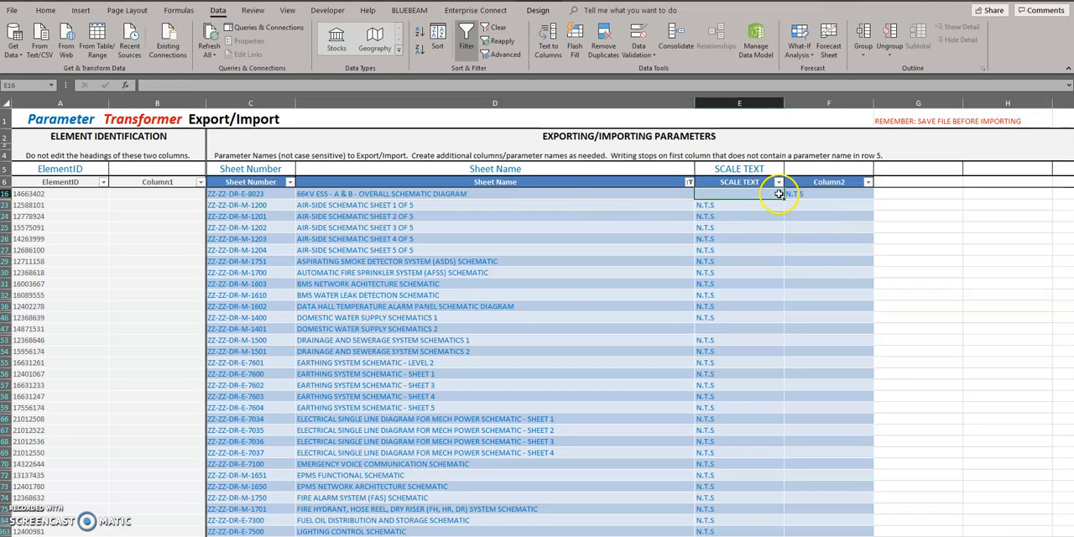
key(ctrl+z)
- Copy the ZZ-ZZ-DR-E-8023 scale text as values into the SCALE TEXT cells of filtered sheets ZZ-ZZ-DR-M-1200 through ZZ-ZZ-DR-M-1400
key(ctrl+c)
click(726, 206)
ctrl+click(728, 227)
ctrl+click(732, 217)
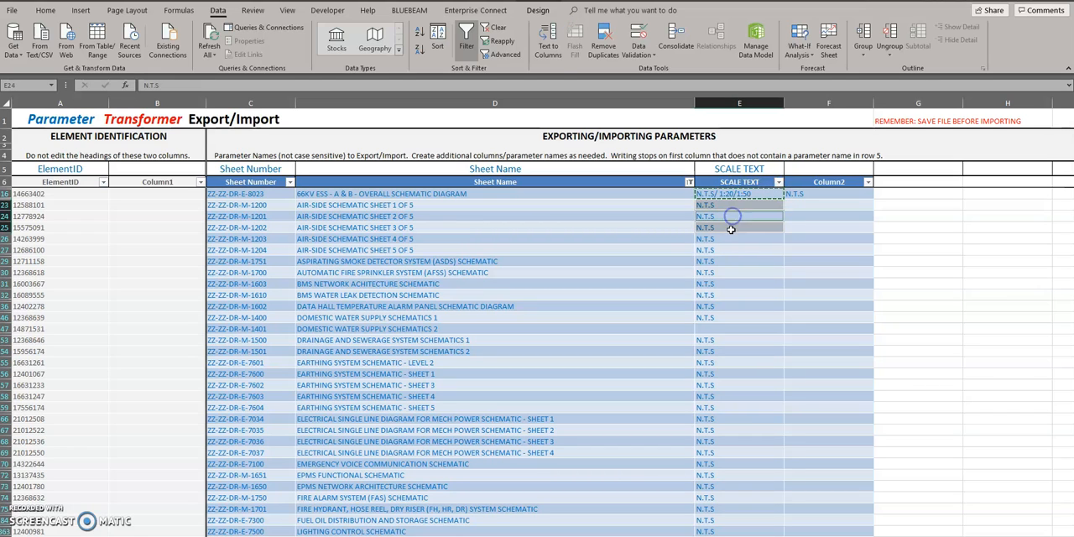
ctrl+click(729, 238)
ctrl+click(729, 249)
ctrl+click(729, 261)
ctrl+click(728, 272)
ctrl+click(727, 286)
ctrl+click(725, 295)
ctrl+click(724, 306)
ctrl+click(724, 317)
right_click(722, 319)
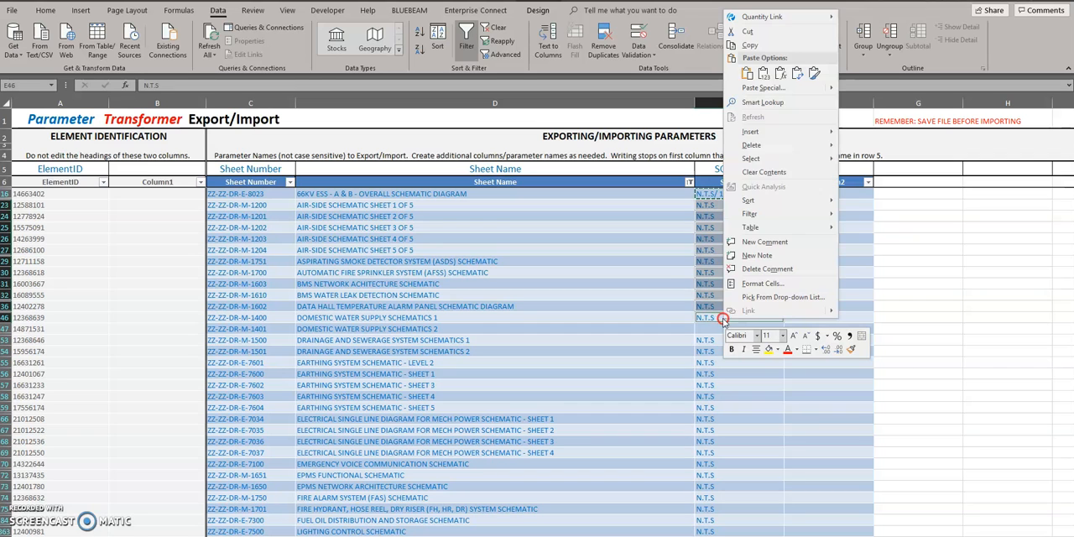
click(763, 74)
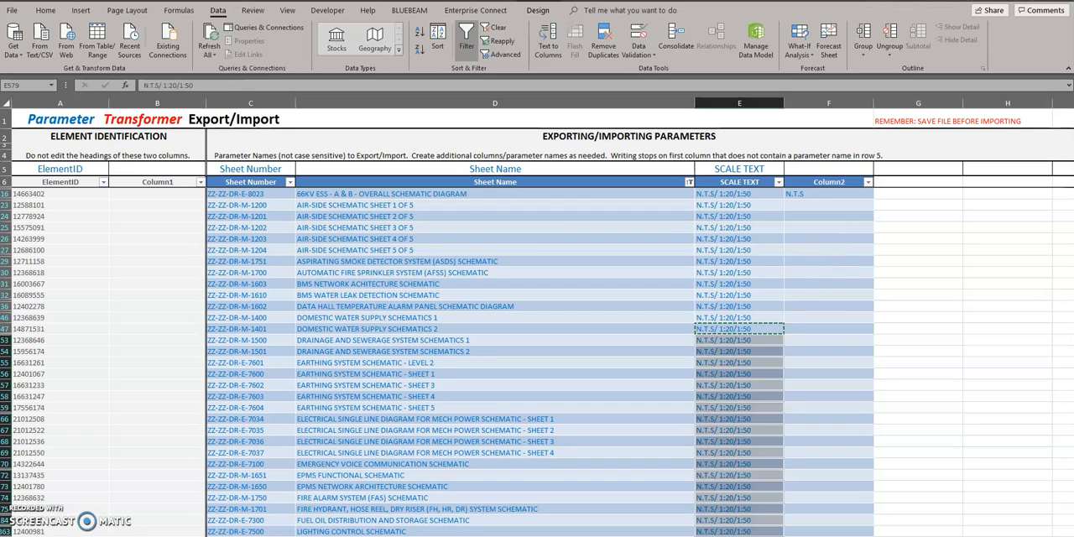
key(Escape)
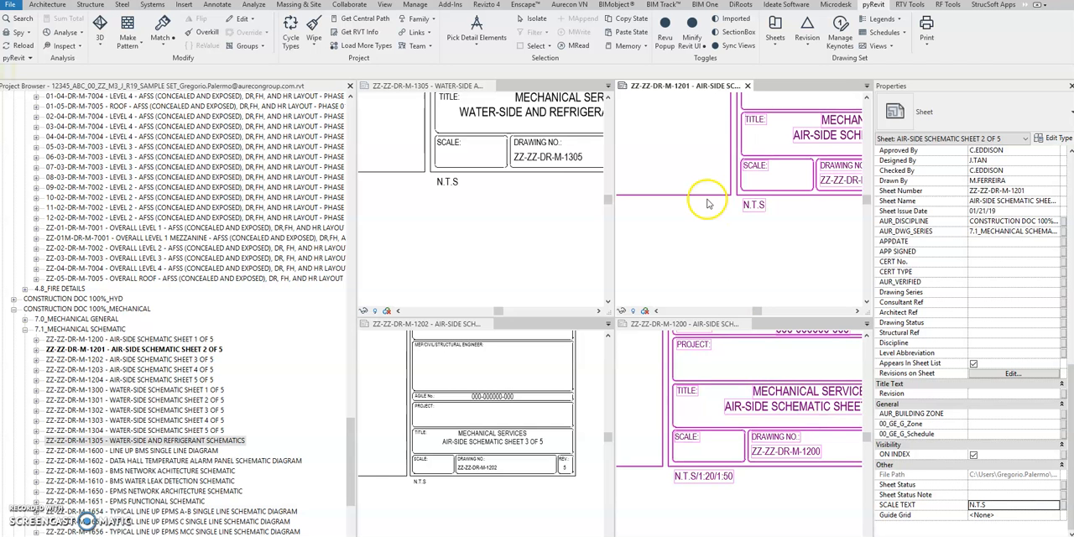
- Switch to Revit, start RF Tools' Model Manager/Parameter Transformer and load the sheets of the entire project with the category preset
click(519, 245)
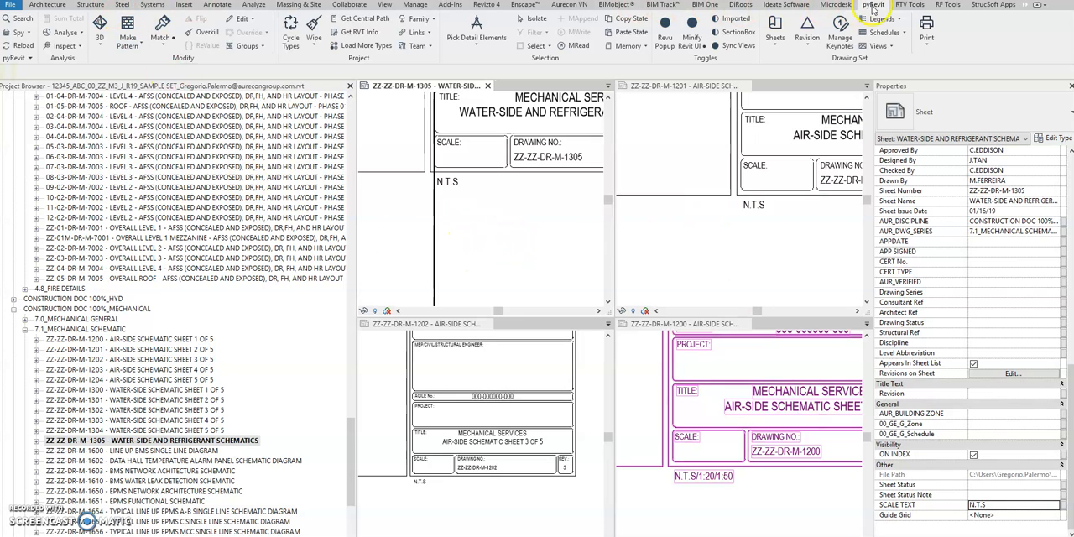
click(946, 5)
click(35, 37)
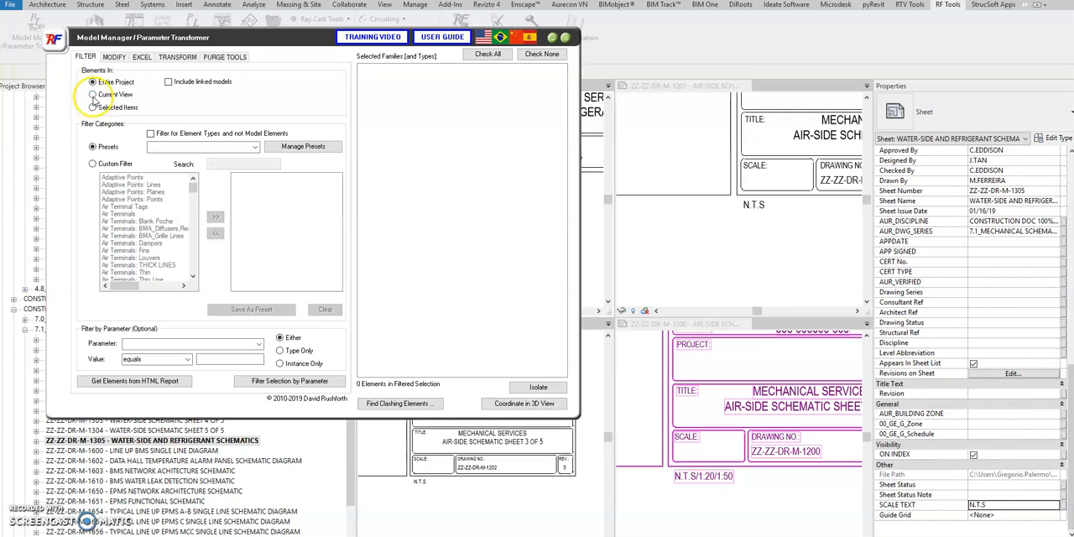
click(258, 150)
click(256, 148)
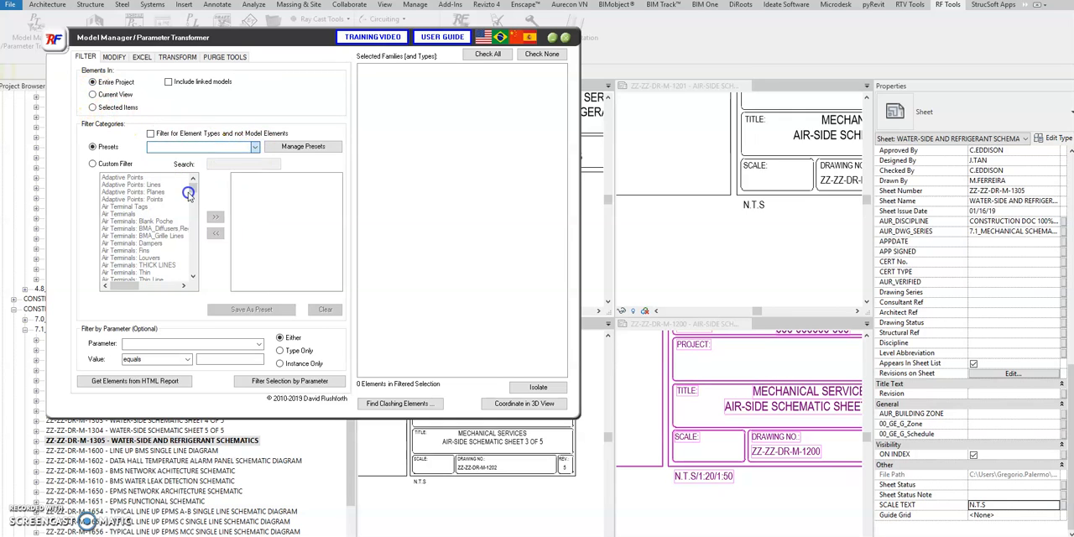
- Use the Revit schedule Sheet List as the source of the parameters for the Excel exchange
click(142, 57)
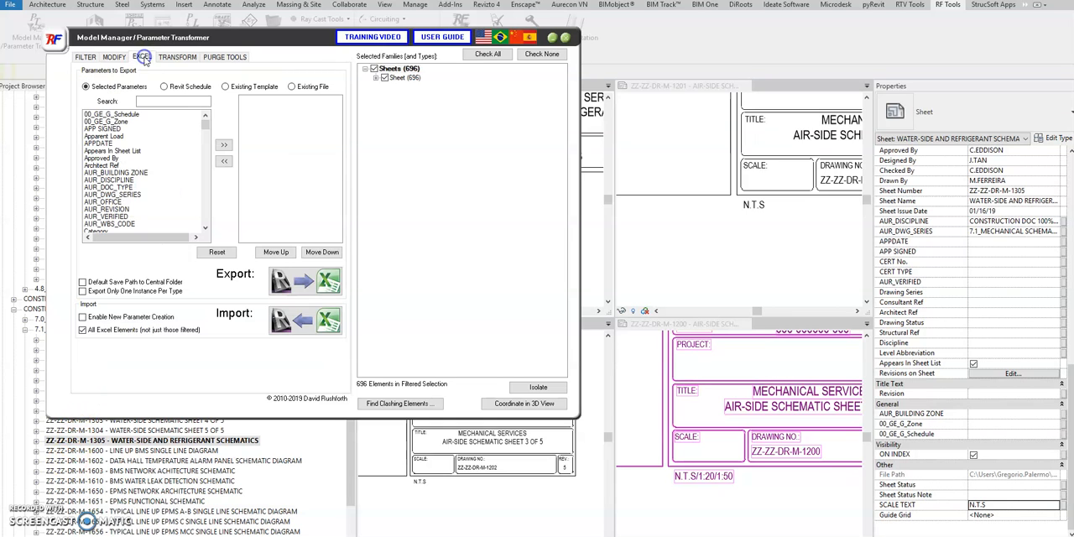
click(165, 87)
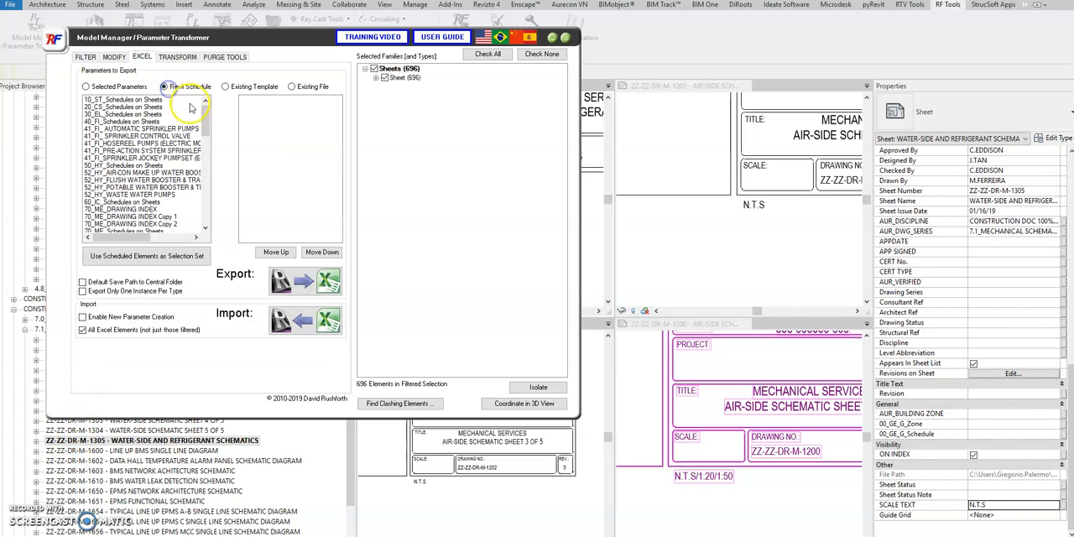
drag(205, 118, 199, 232)
click(102, 143)
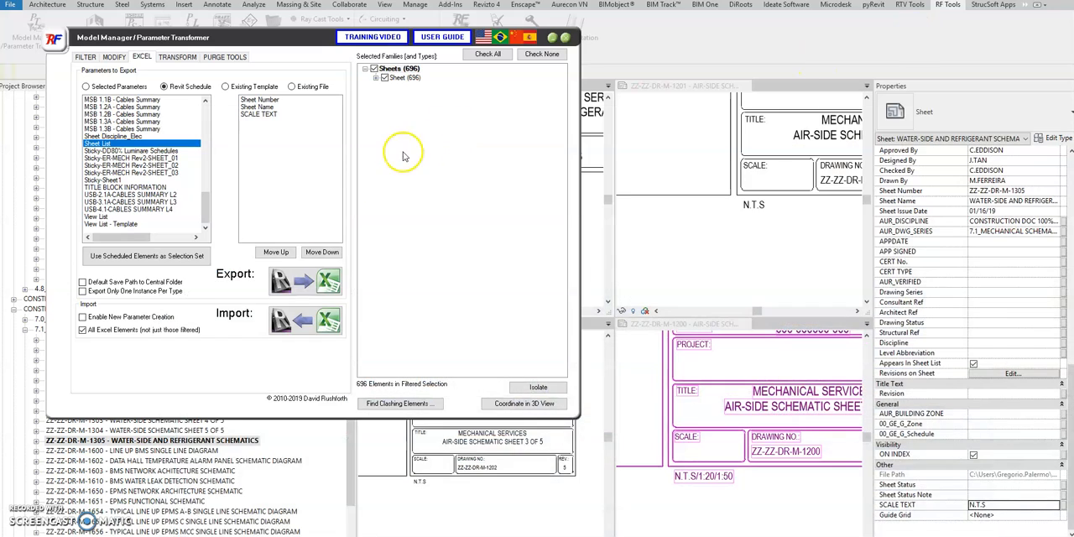
- Import the edited parameters from Sheet List.xlsx and close the Parameter Transformer
click(327, 320)
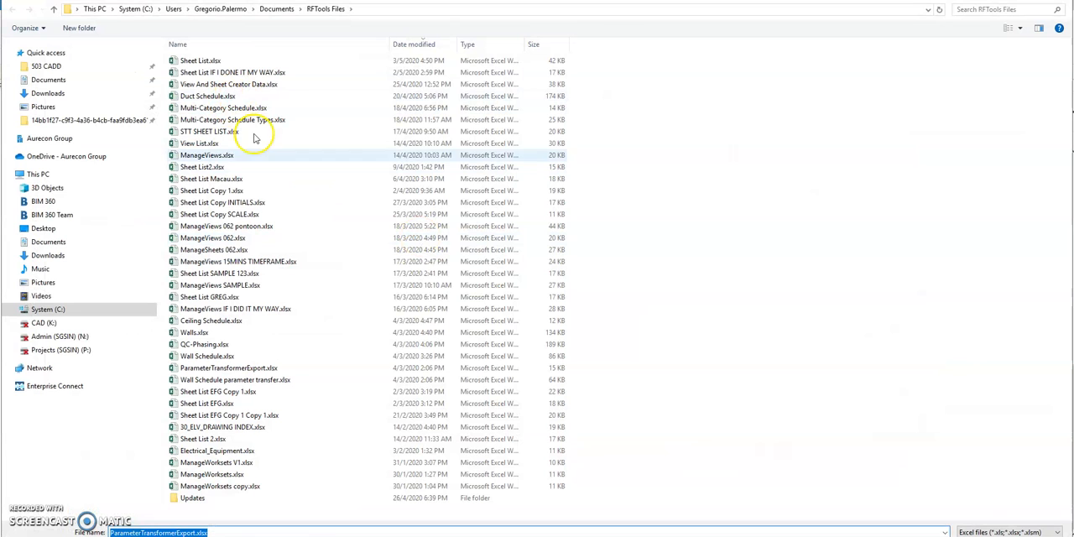
double_click(200, 61)
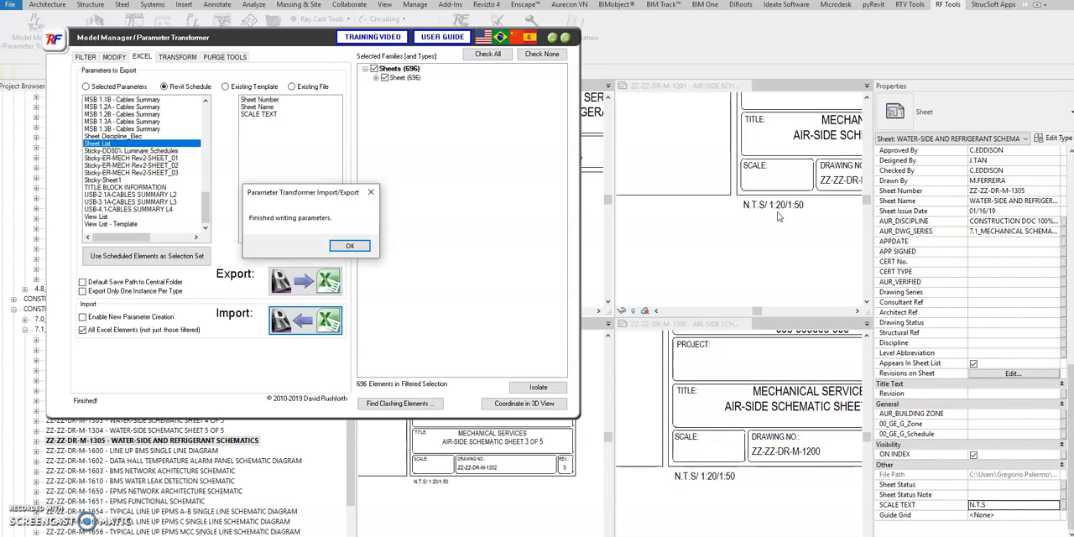
click(349, 245)
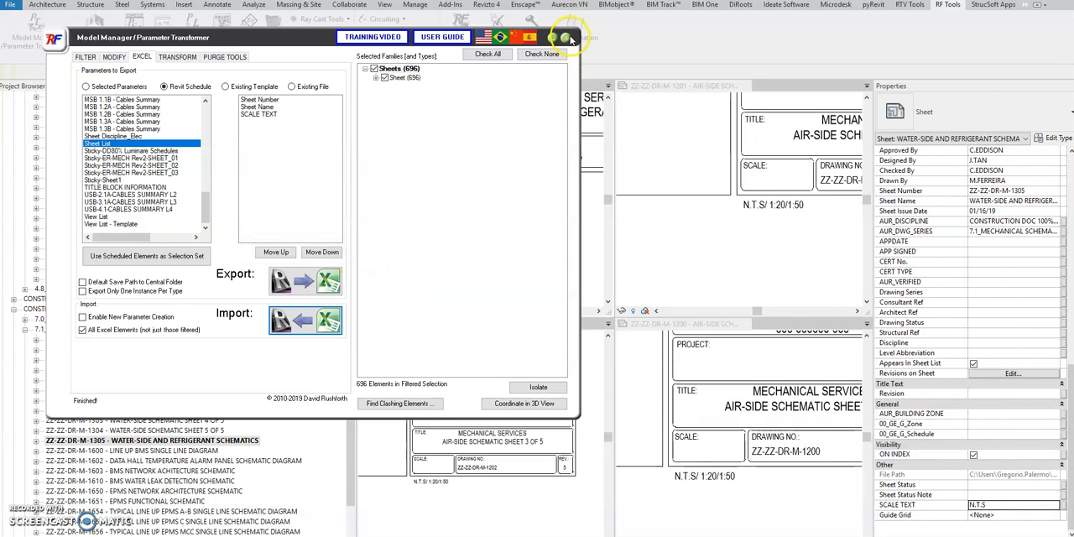
click(567, 38)
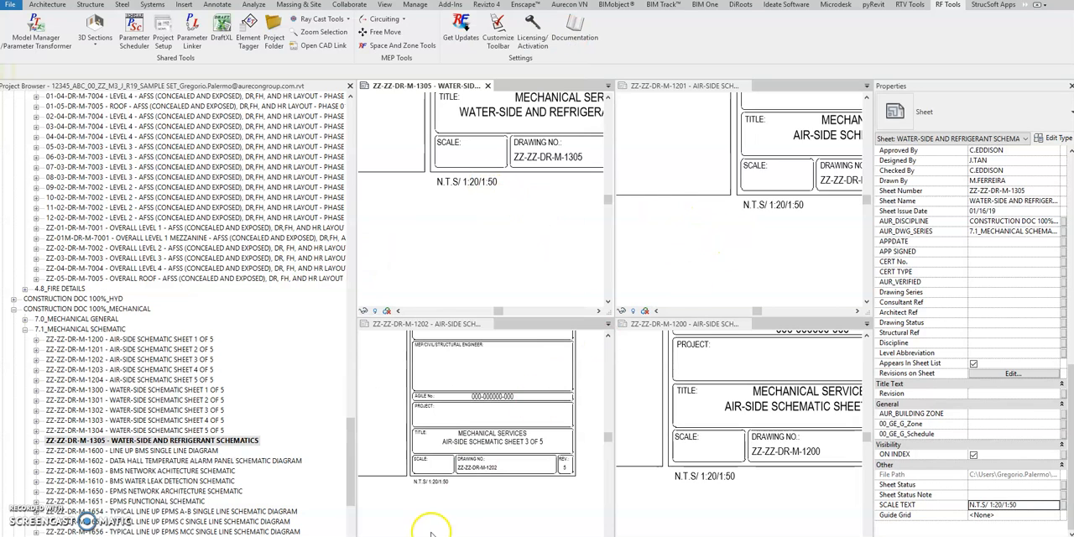
- Examine the scale text below the title blocks of sheets ZZ-ZZ-DR-M-1202 and ZZ-ZZ-DR-M-1305
scroll(460, 495, up, 2)
middle_drag(467, 495, 508, 500)
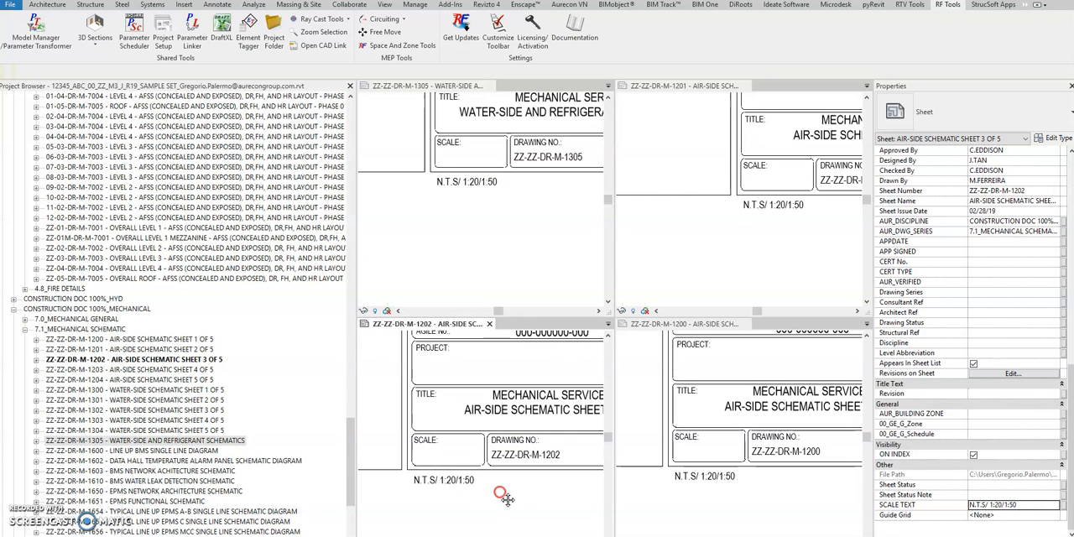
click(514, 217)
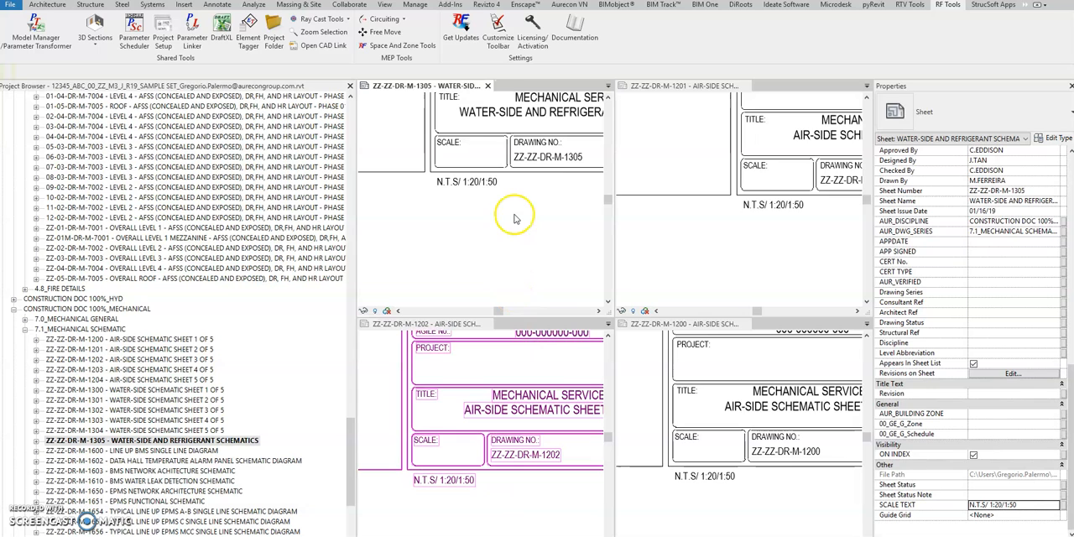
middle_drag(527, 216, 537, 228)
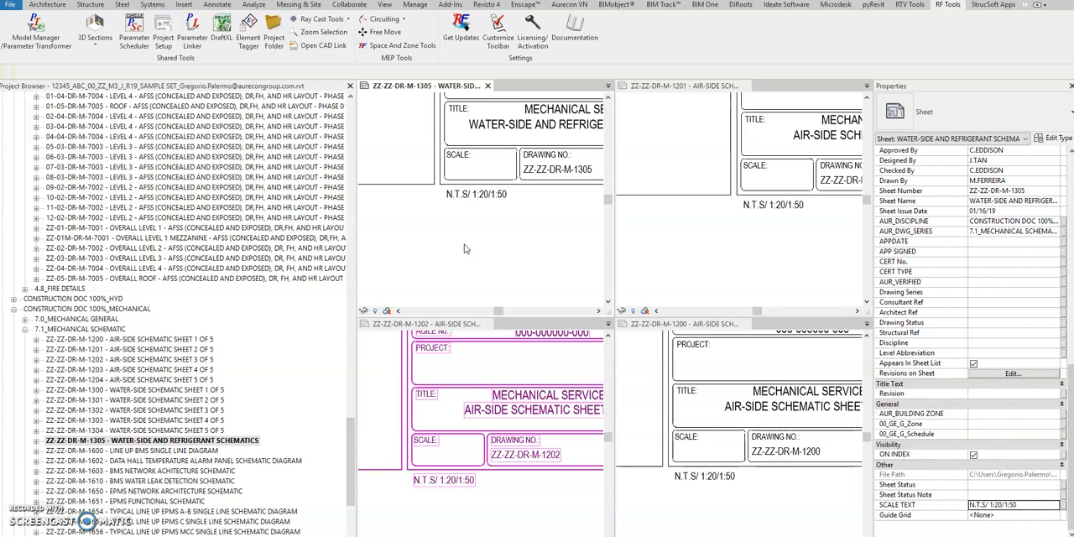
scroll(464, 246, down, 2)
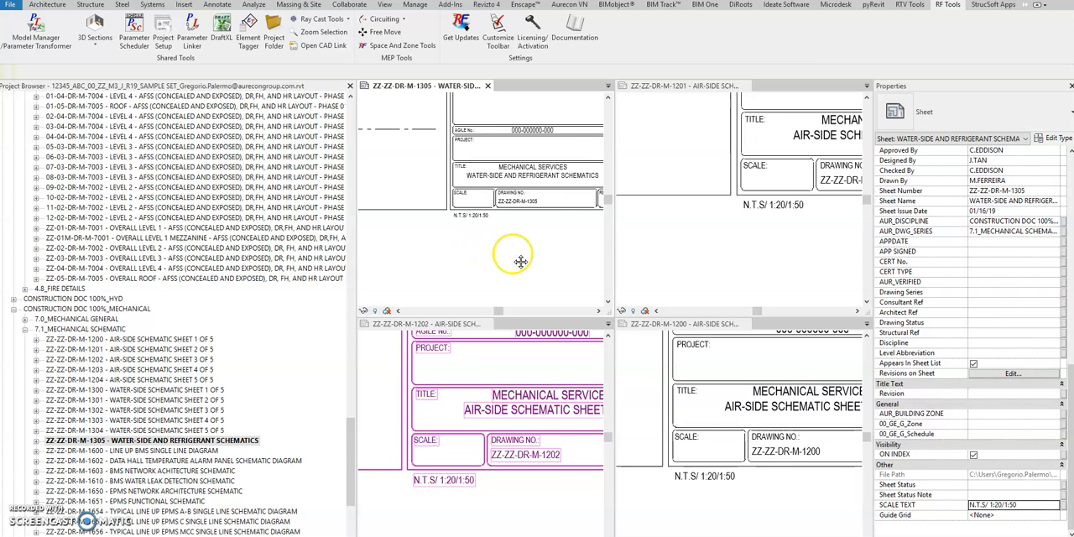
middle_drag(512, 254, 472, 252)
scroll(445, 255, up, 2)
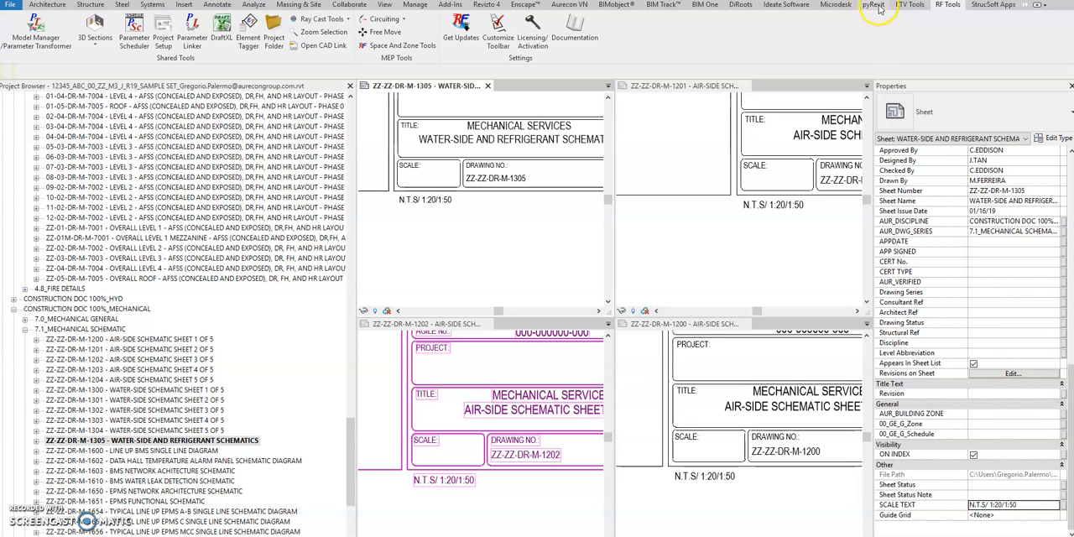
- Start RF Tools' Project Setup, bring up Manage Views and Viewports and maximize its window
click(951, 8)
click(163, 32)
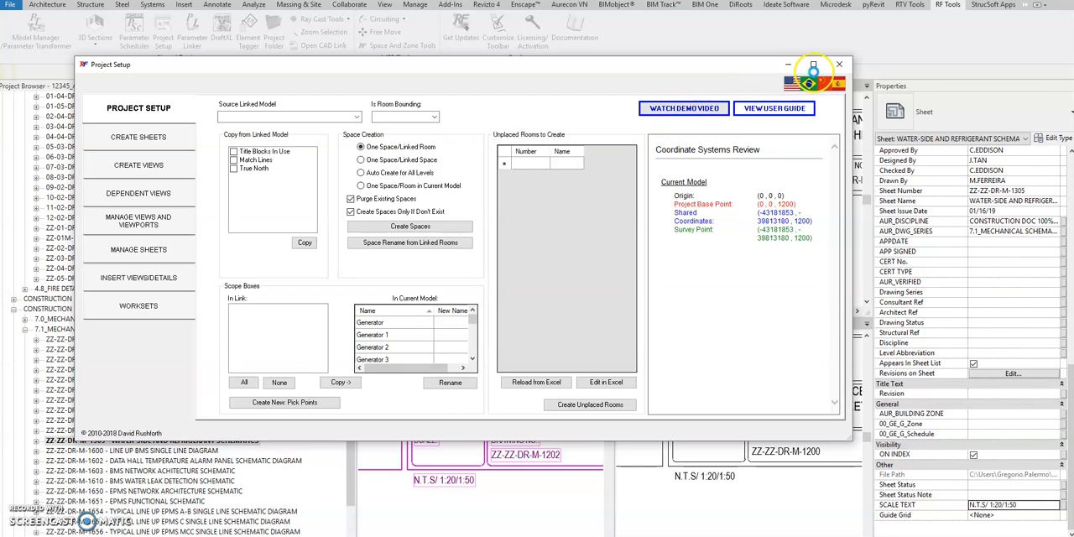
click(156, 251)
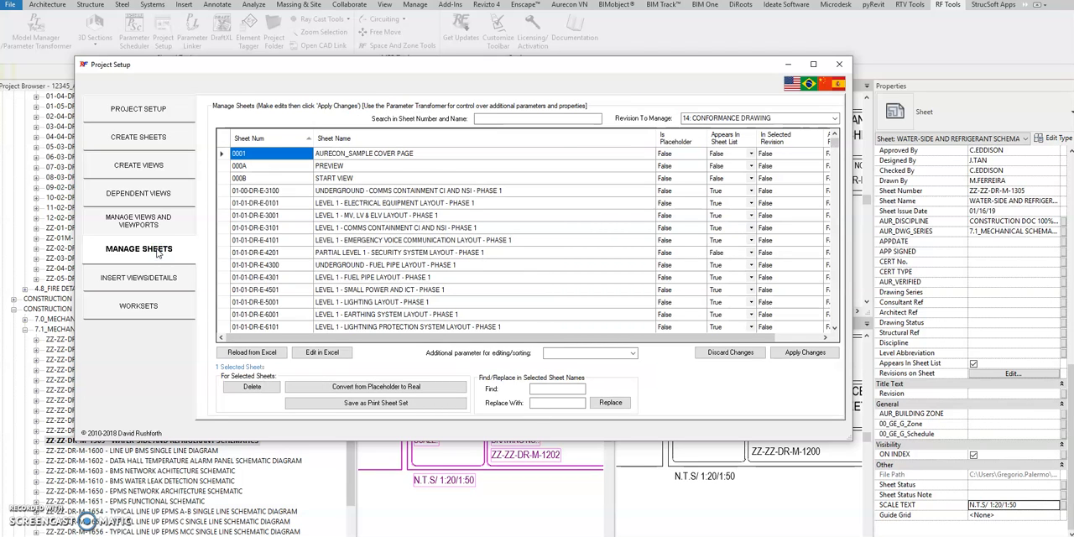
click(138, 220)
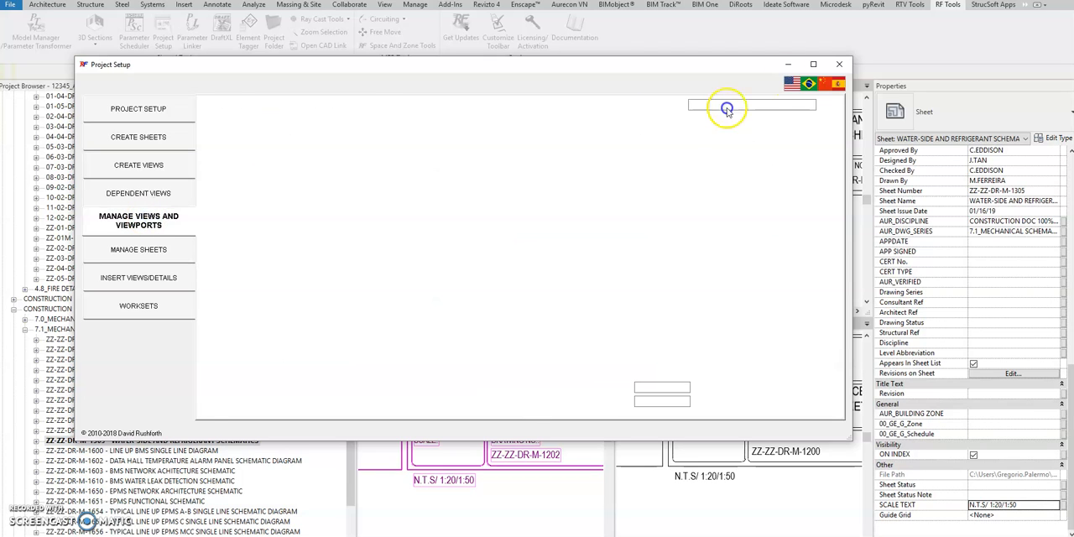
click(814, 64)
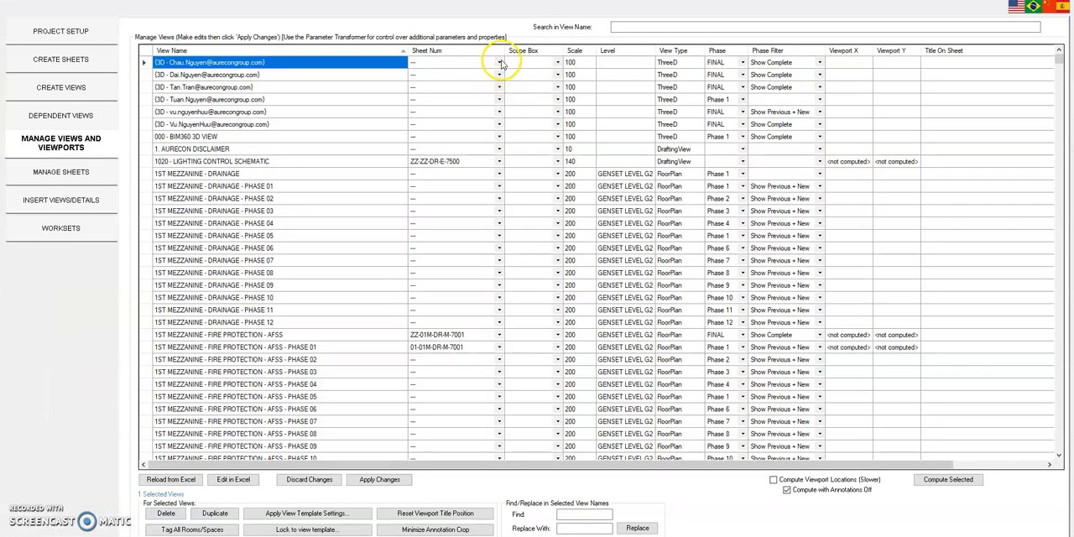
- Sort the views in Manage Views and Viewports by sheet number in descending order
click(497, 55)
click(462, 51)
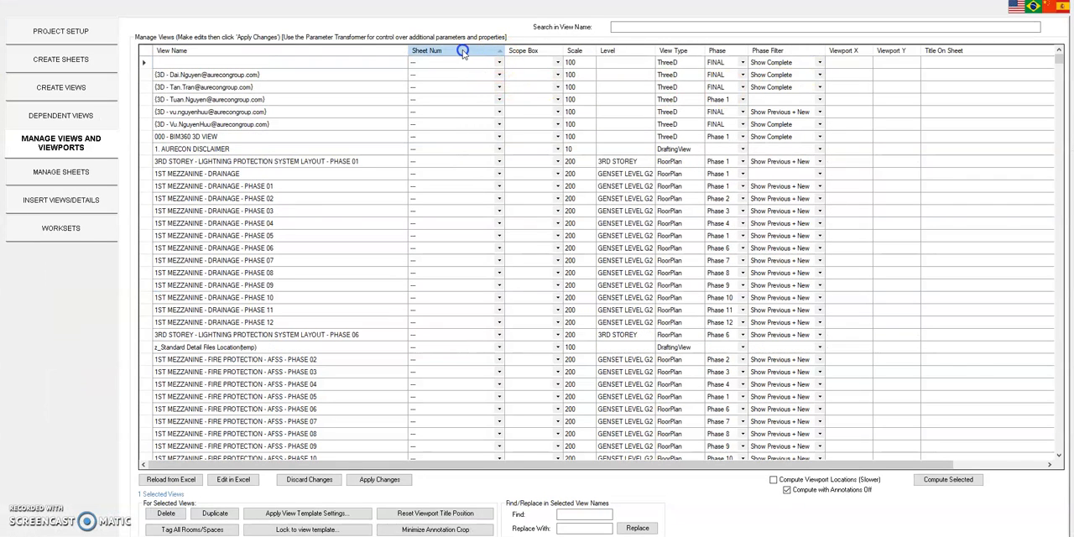
click(462, 51)
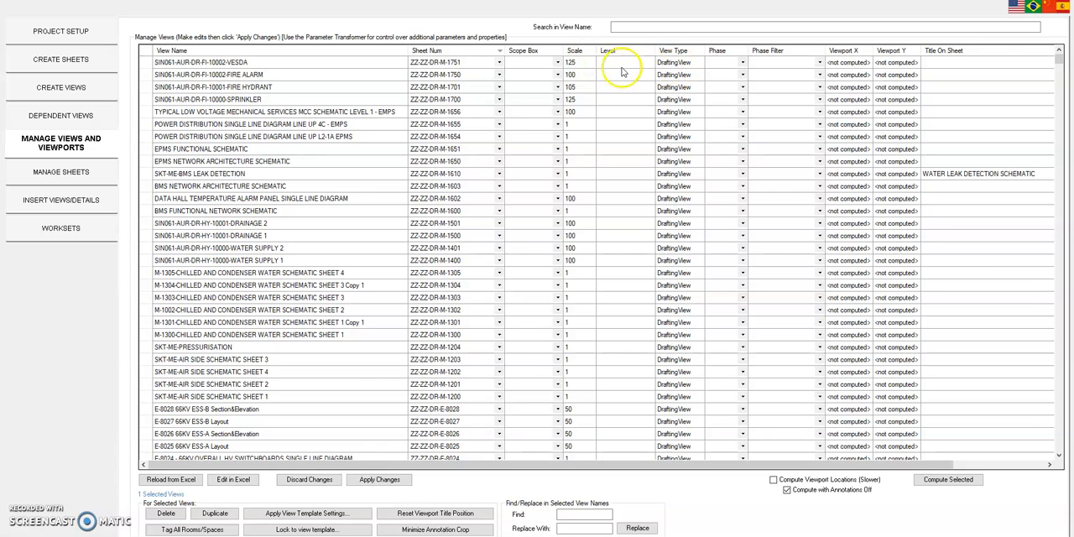
- Filter the view list to view names containing SCHEMA
click(639, 25)
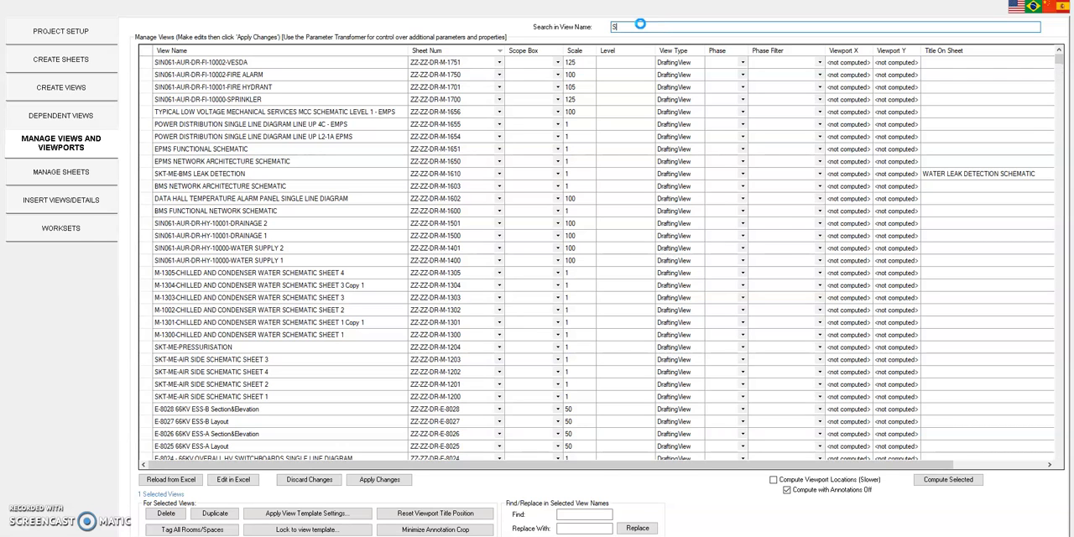
text(S)
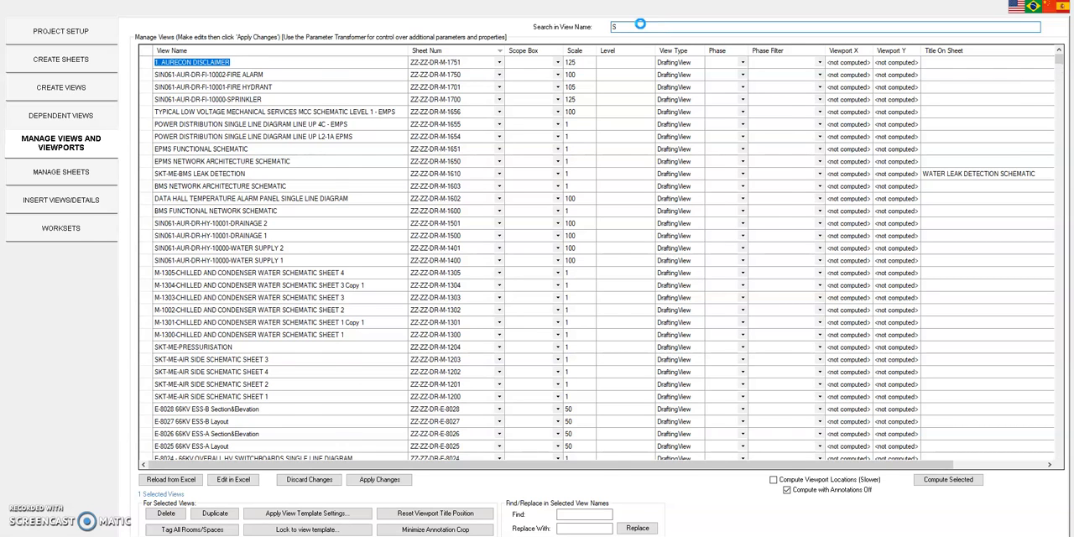
text(CHEMA)
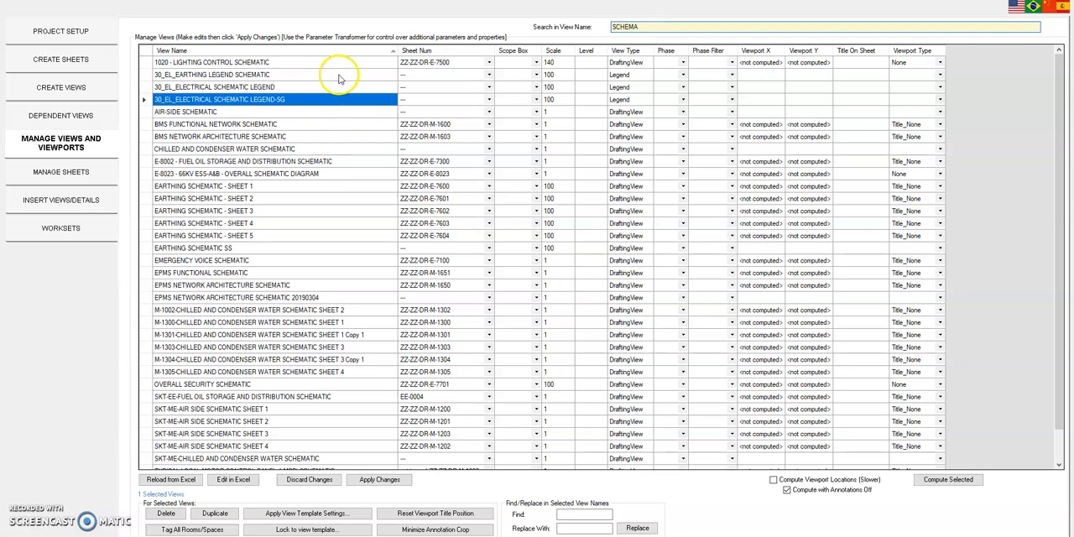
- Set the scale of 1020 - LIGHTING CONTROL SCHEMATIC and the three 30_EL legend views below it to NTS
click(567, 62)
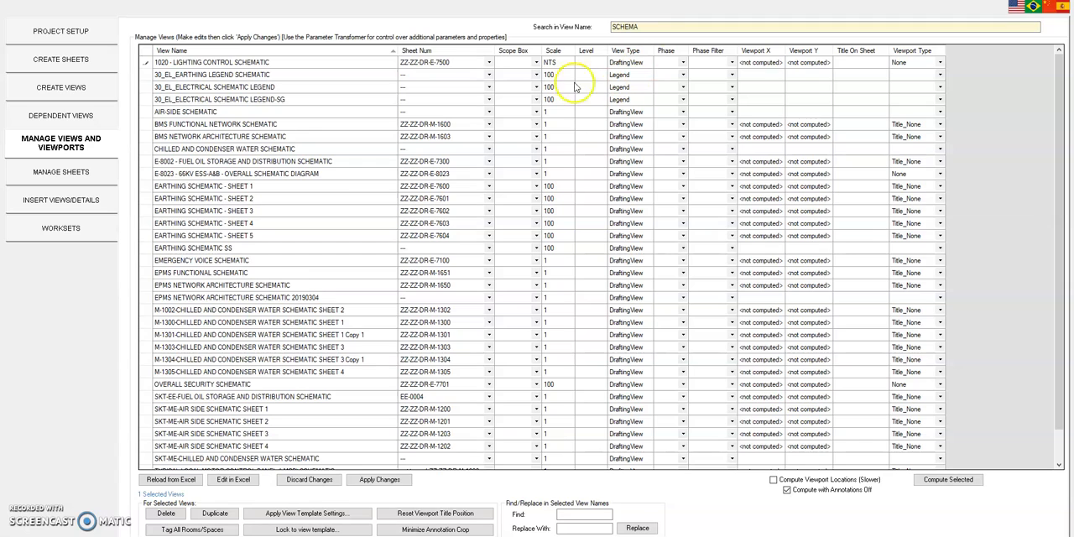
click(536, 62)
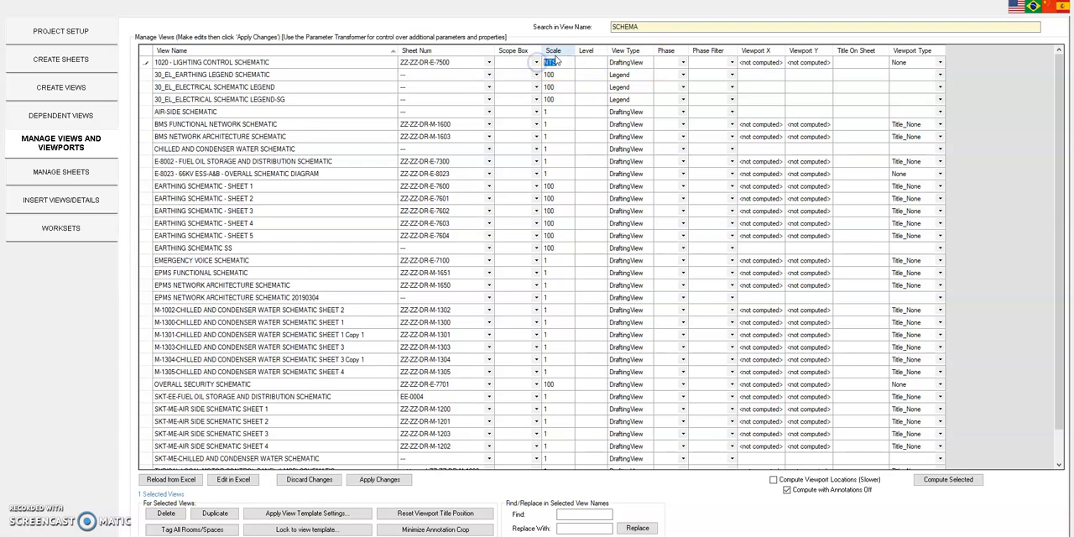
drag(568, 76, 563, 105)
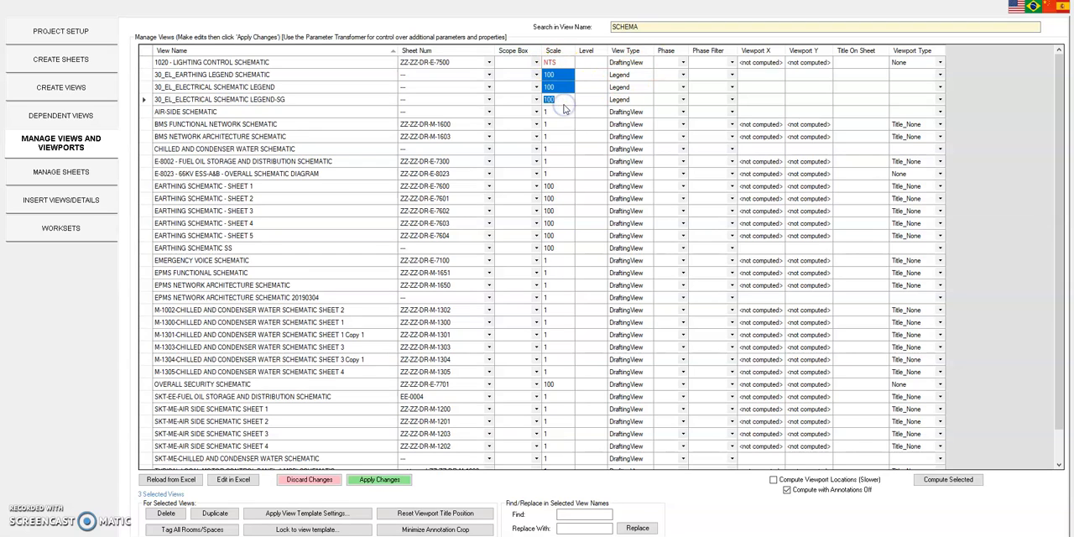
click(571, 161)
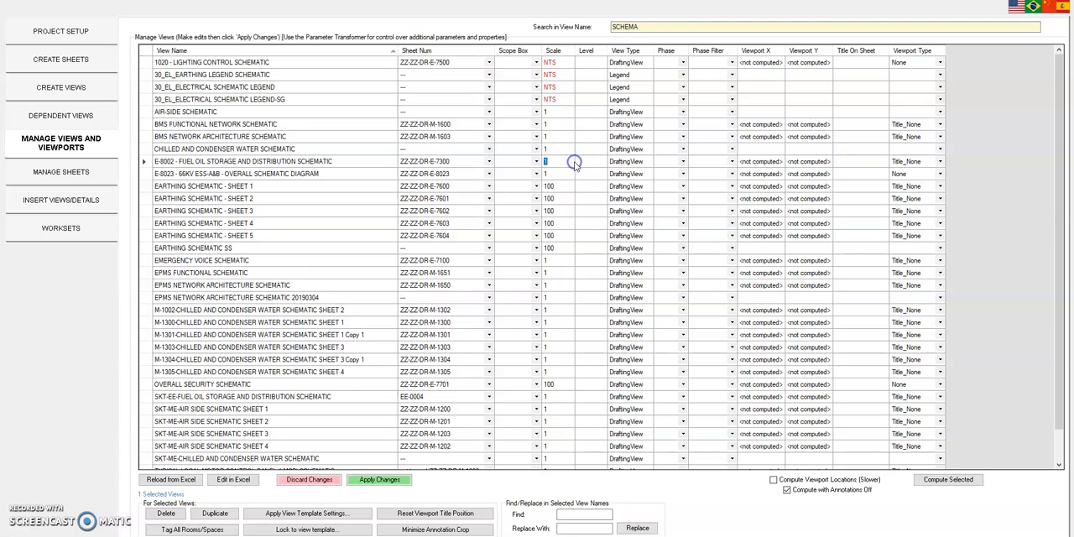
- Set the scale of all remaining schematic views, from AIR-SIDE SCHEMATIC through the last MCC SCHEMATIC LEVEL 1 - EMPS row, to NTS
click(543, 160)
click(571, 112)
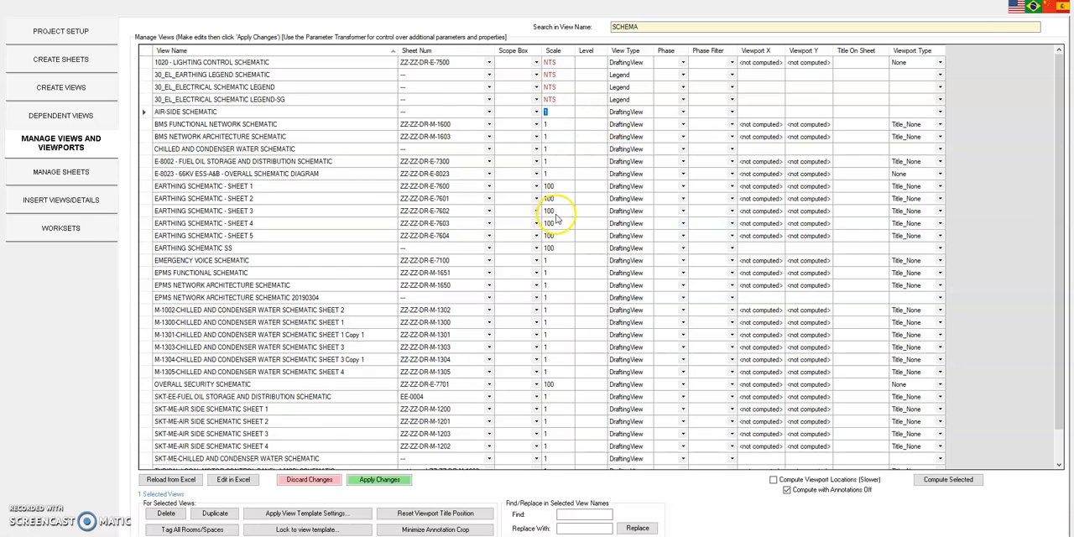
scroll(556, 216, down, 1)
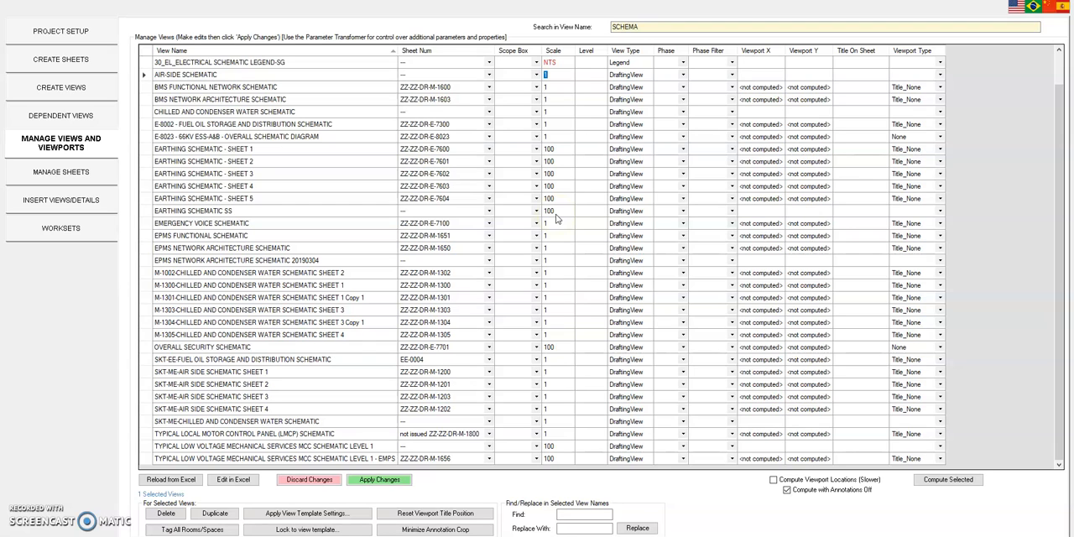
drag(562, 79, 559, 270)
click(561, 109)
drag(560, 77, 553, 458)
text(NTS)
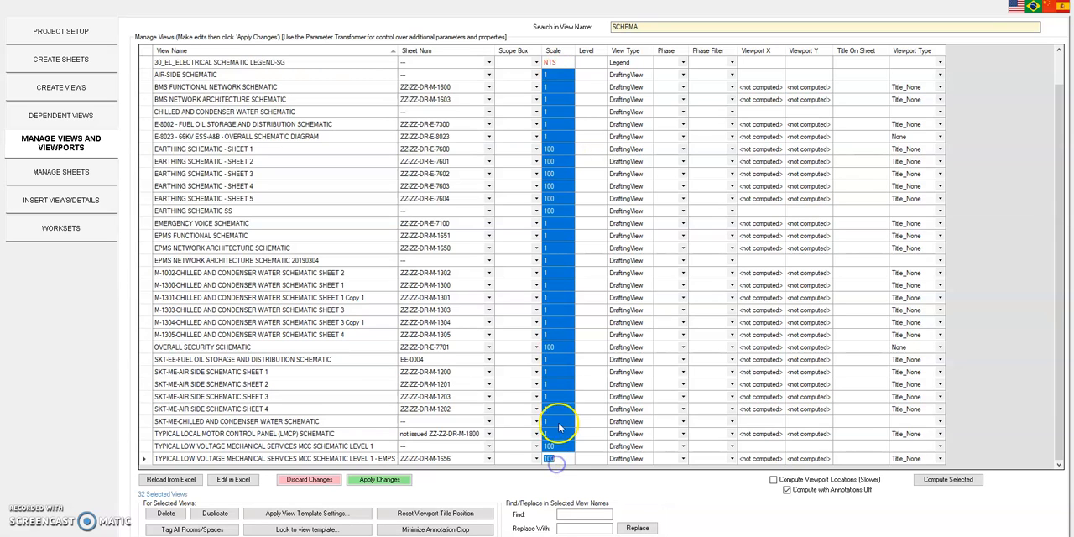
- Apply the view scale changes and close the Project Setup window
click(388, 480)
click(552, 301)
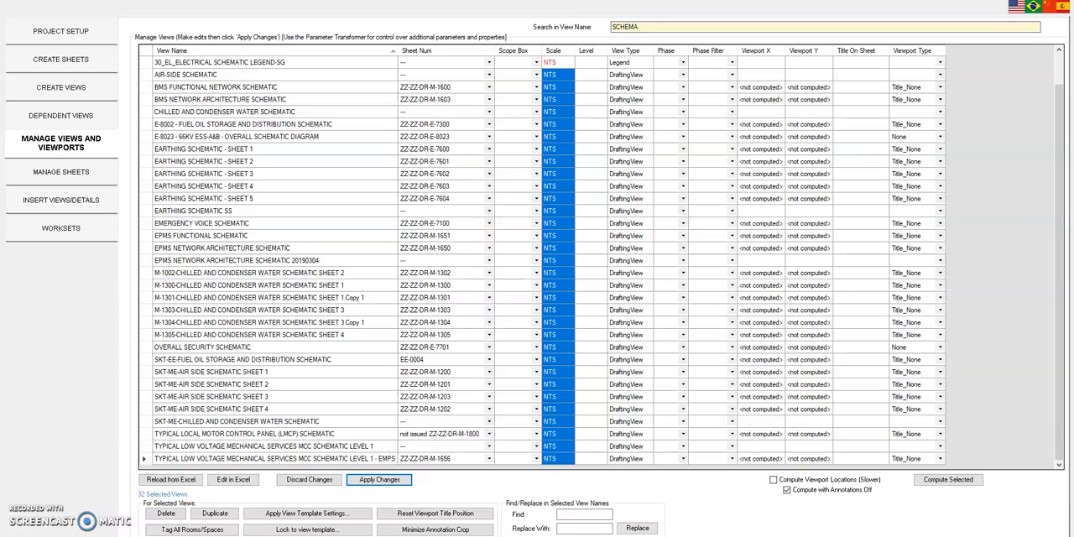
click(1062, 2)
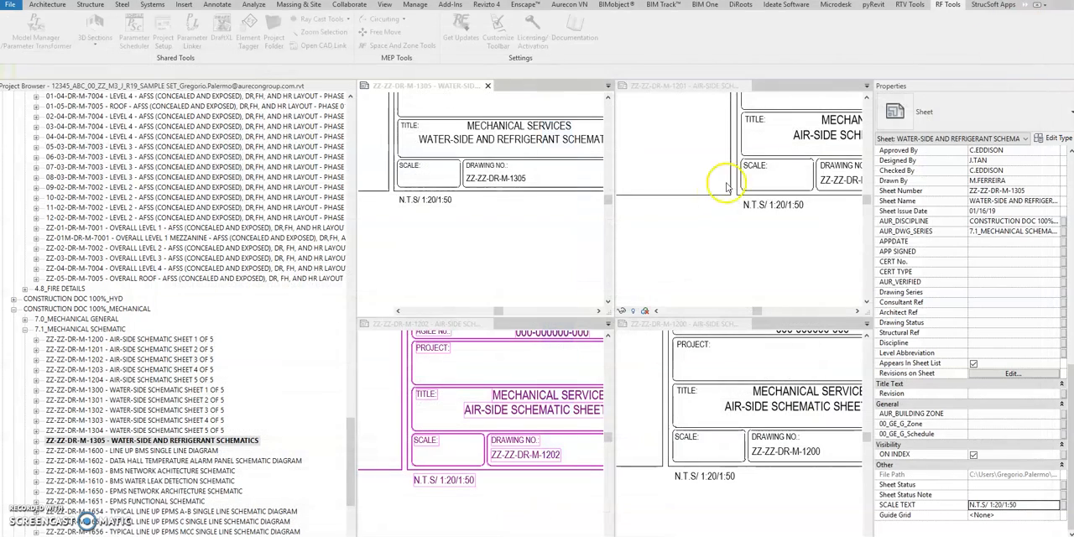